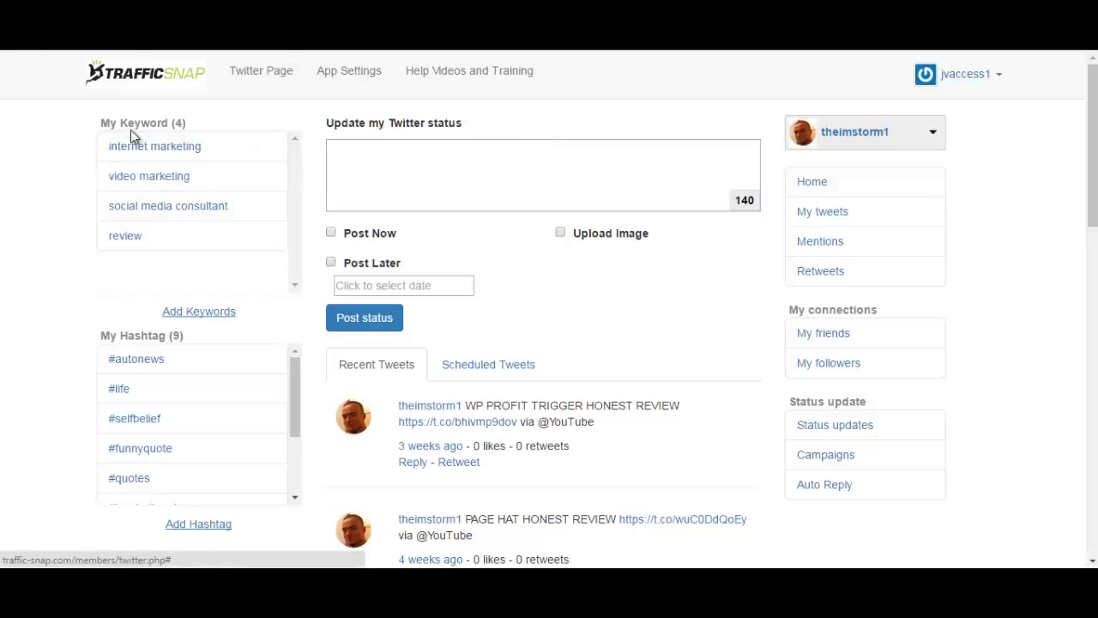
- Open the Add Keywords form and close it without adding a keyword
click(200, 313)
click(525, 256)
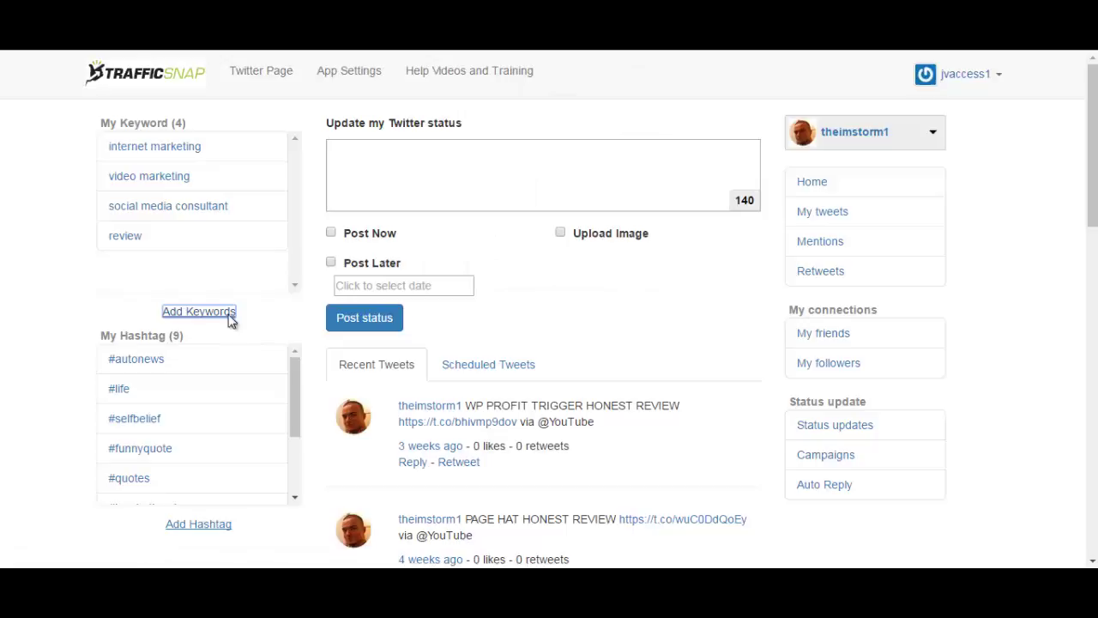
- Switch to another connected Twitter account and load the 'video marketing' keyword tweets
click(171, 182)
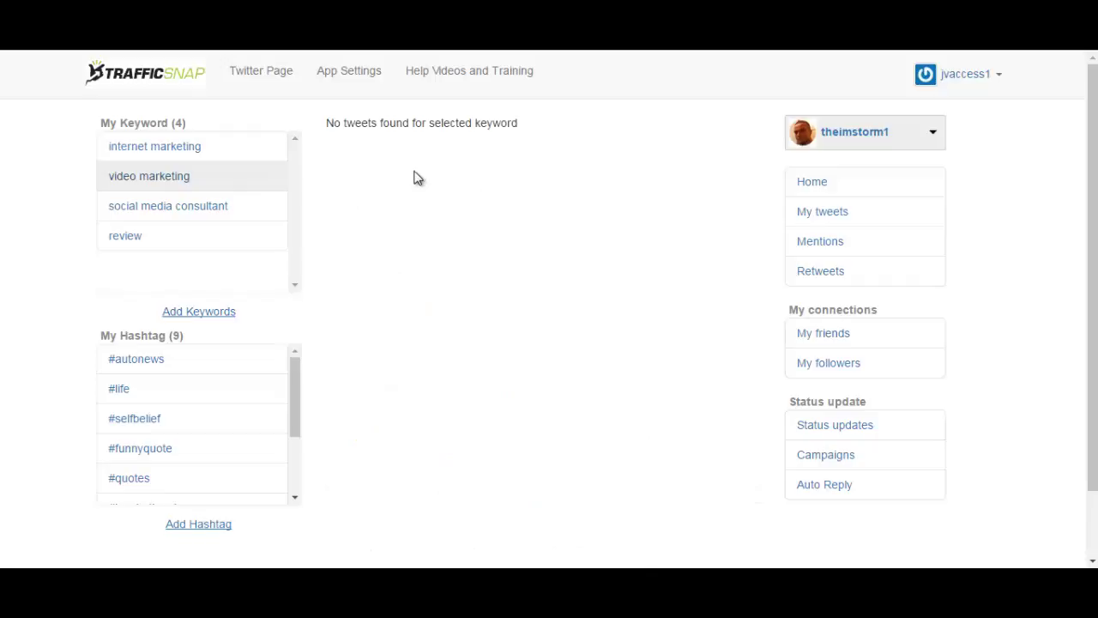
click(161, 149)
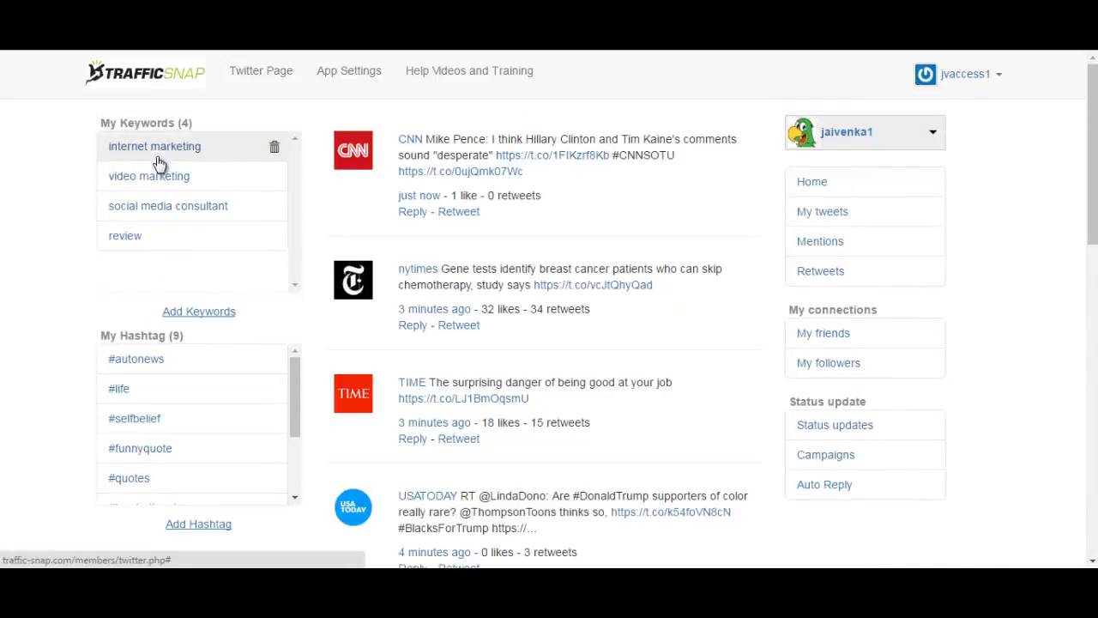
click(849, 144)
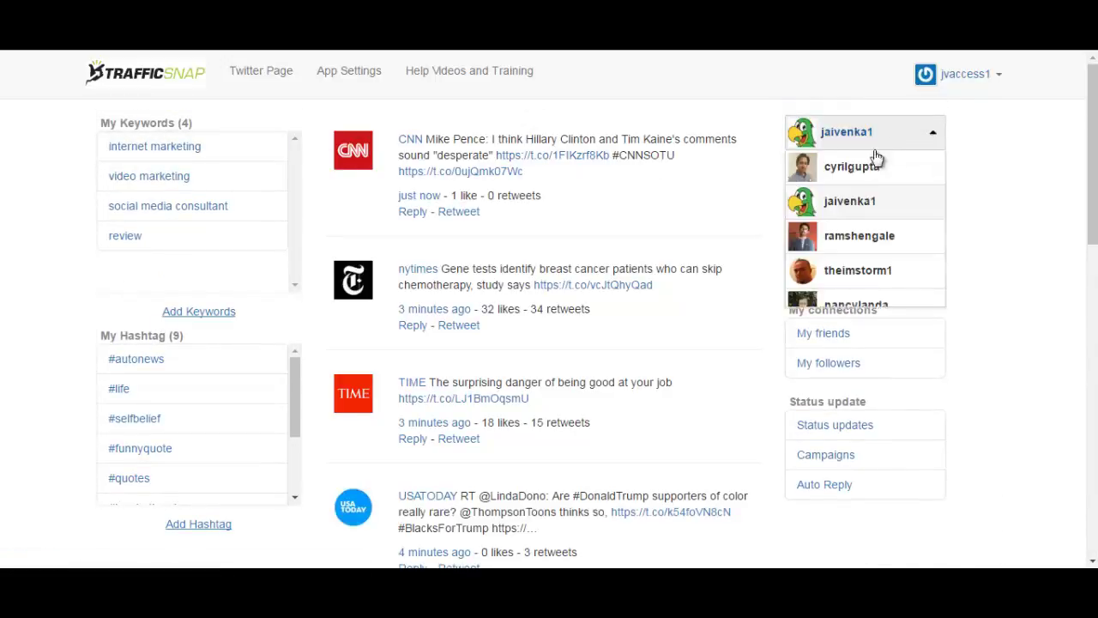
click(858, 267)
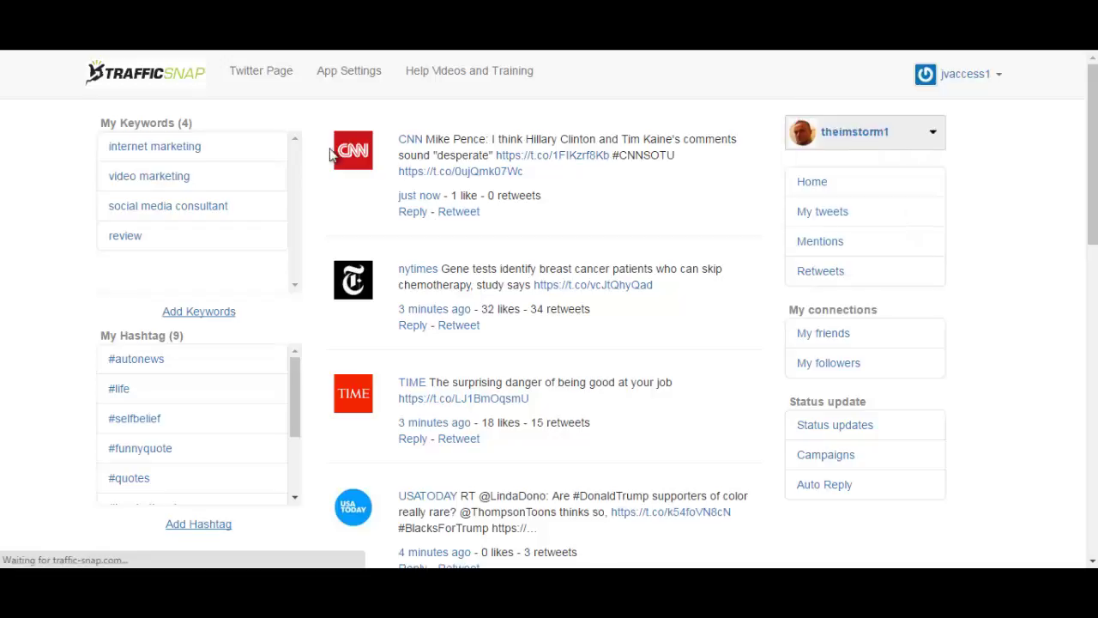
click(142, 187)
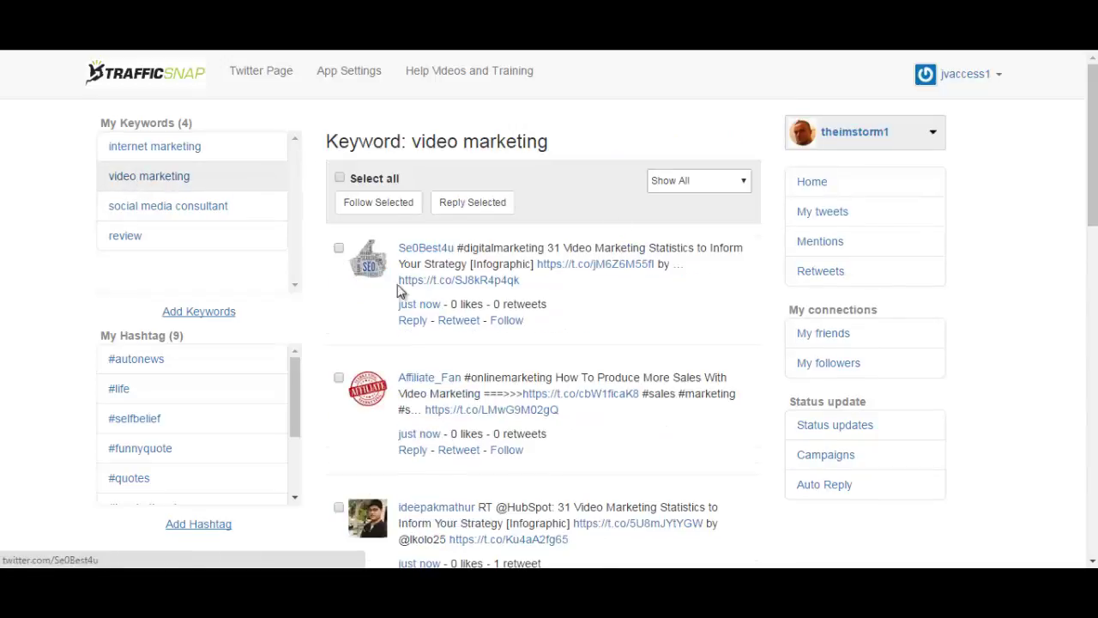
scroll(538, 288, down, 2)
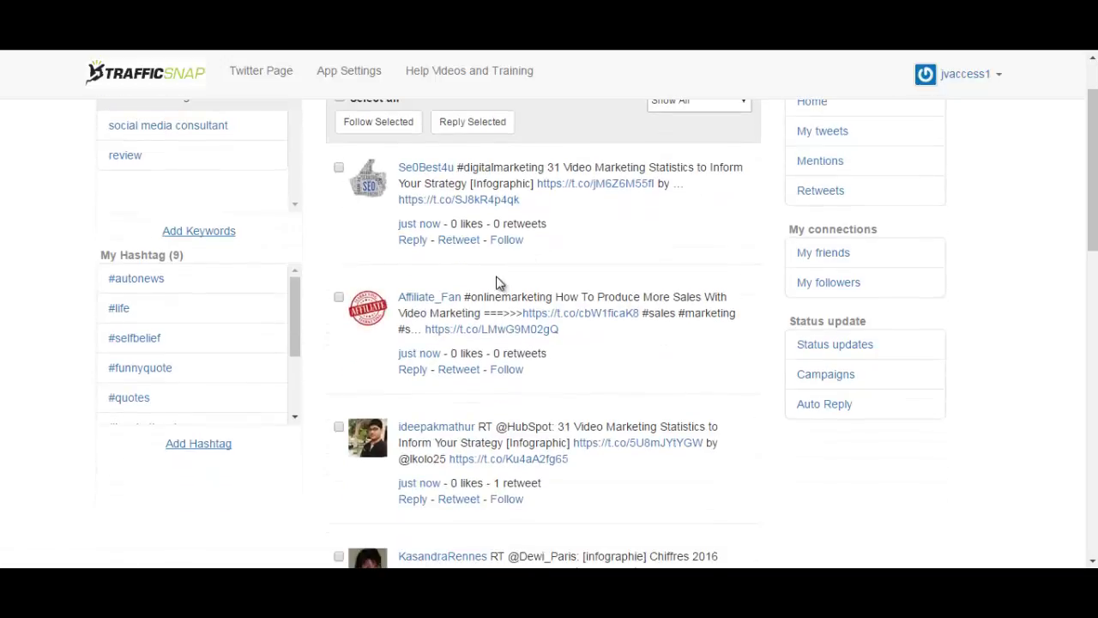
scroll(409, 255, up, 2)
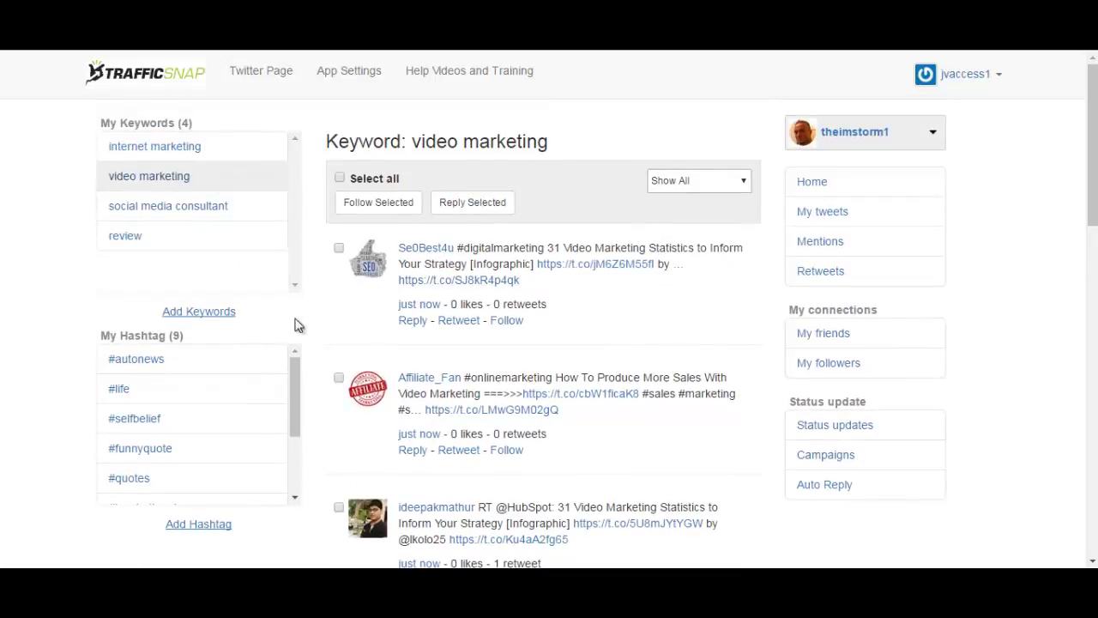
- Select all keyword results and filter the feed to Tweets Only
click(339, 177)
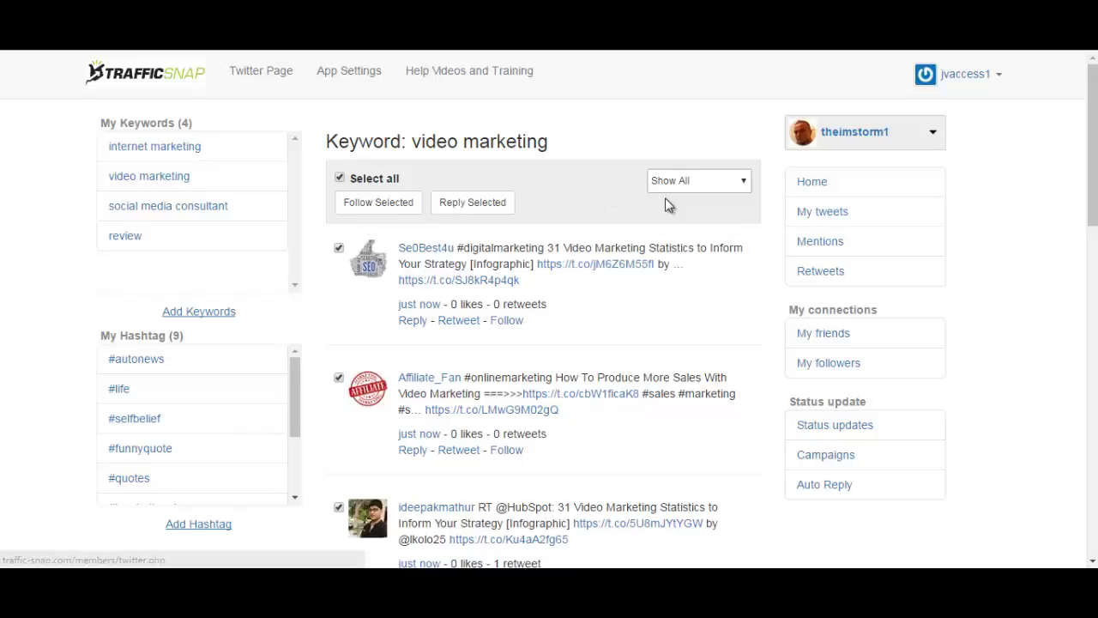
click(707, 185)
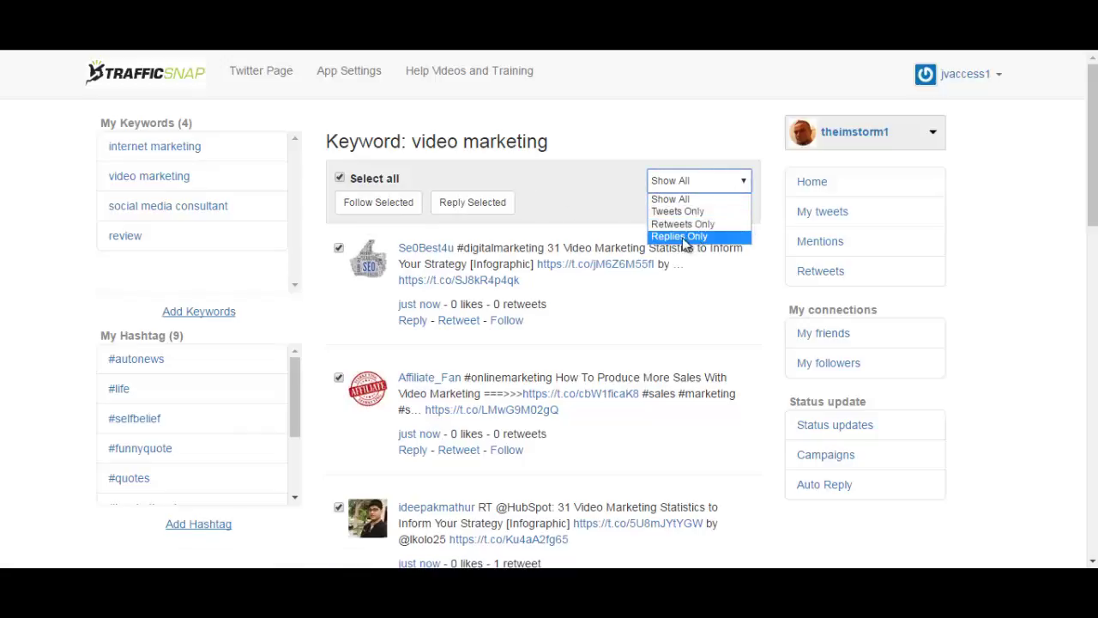
click(686, 212)
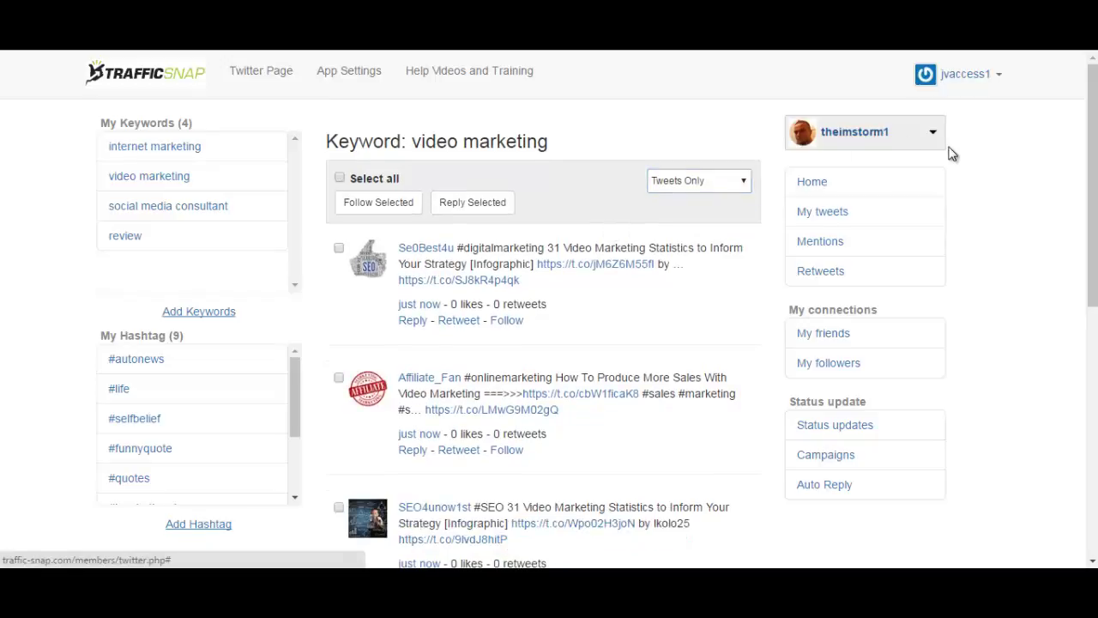
- Step through home feed, My tweets, Mentions, Retweets and My friends, ending on My followers
click(813, 184)
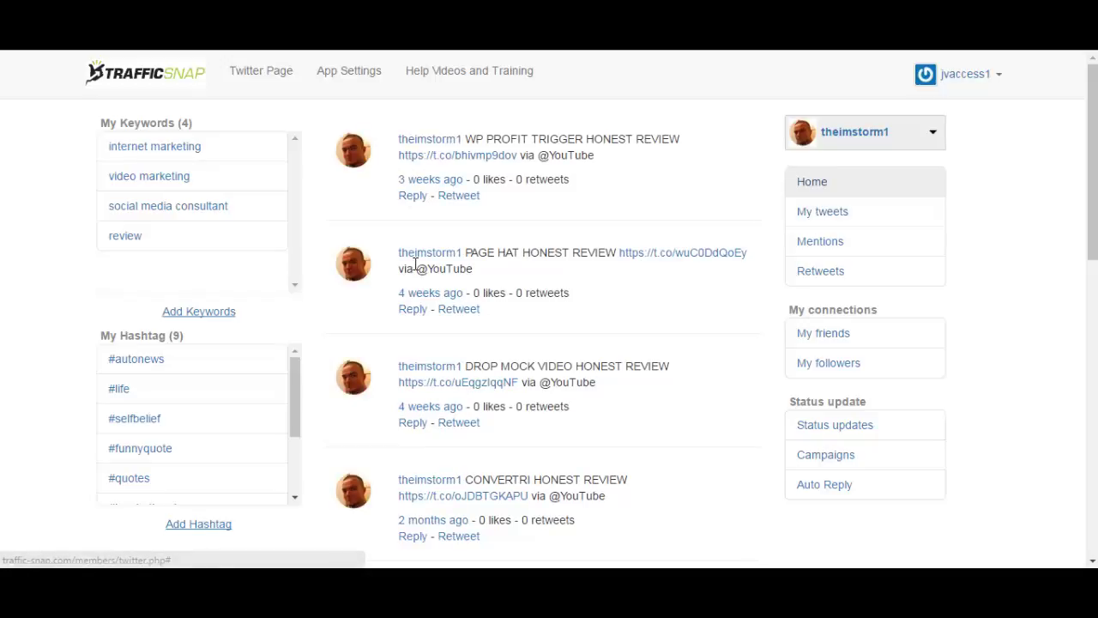
click(825, 212)
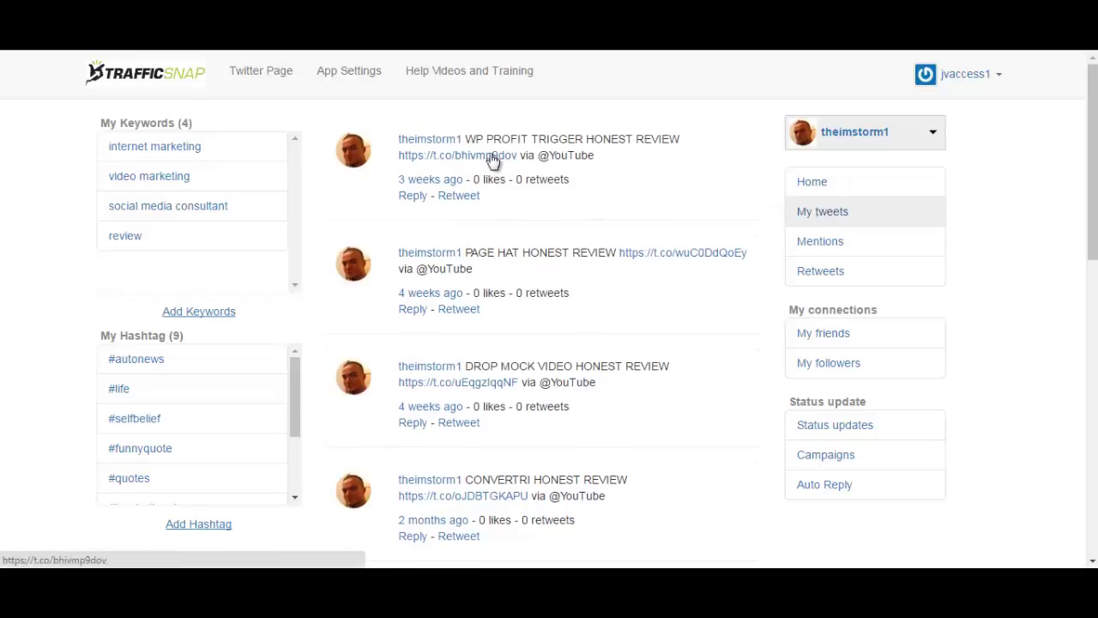
click(803, 244)
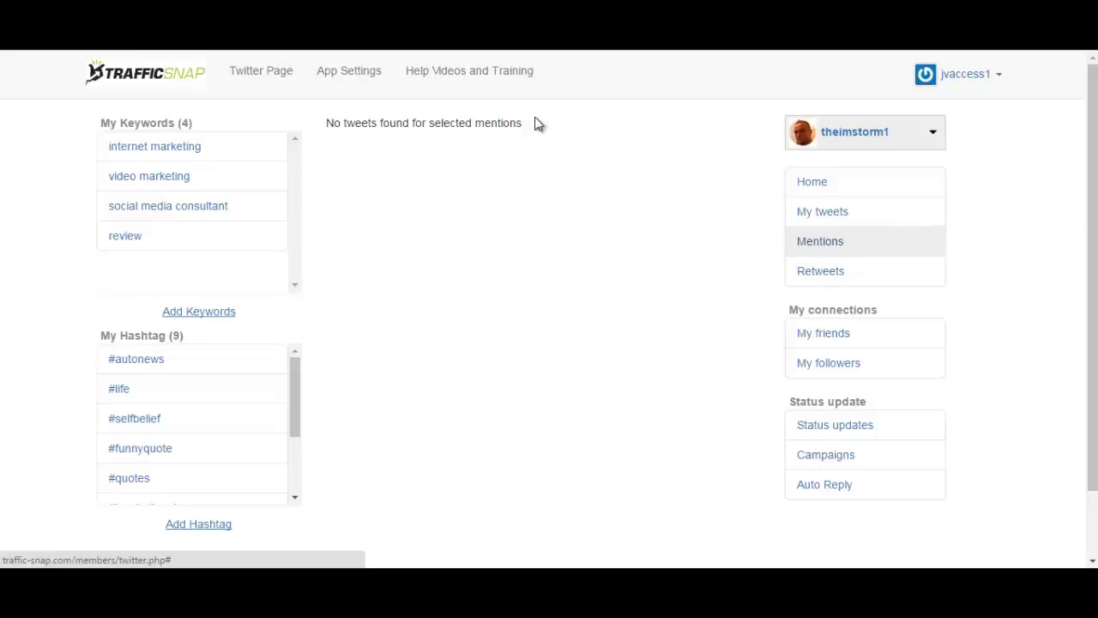
click(837, 277)
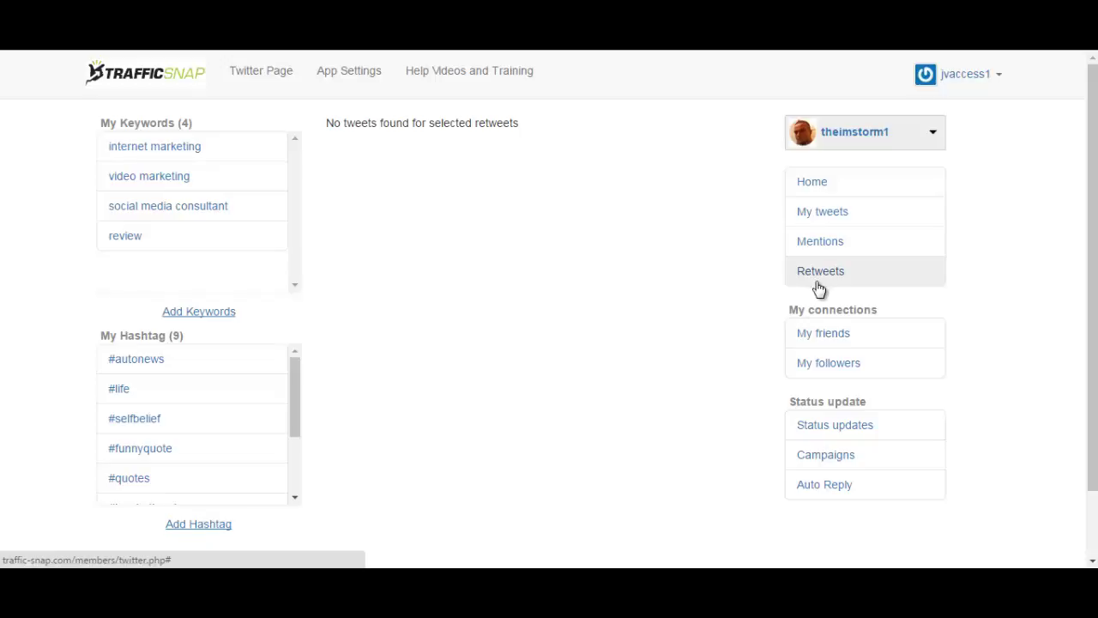
click(829, 344)
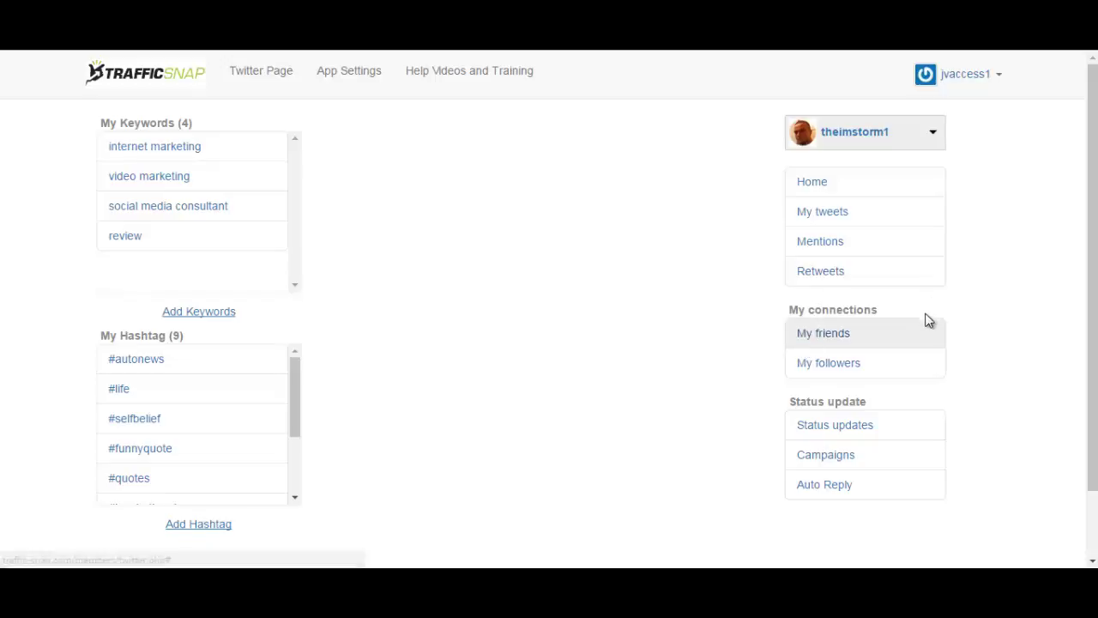
click(837, 379)
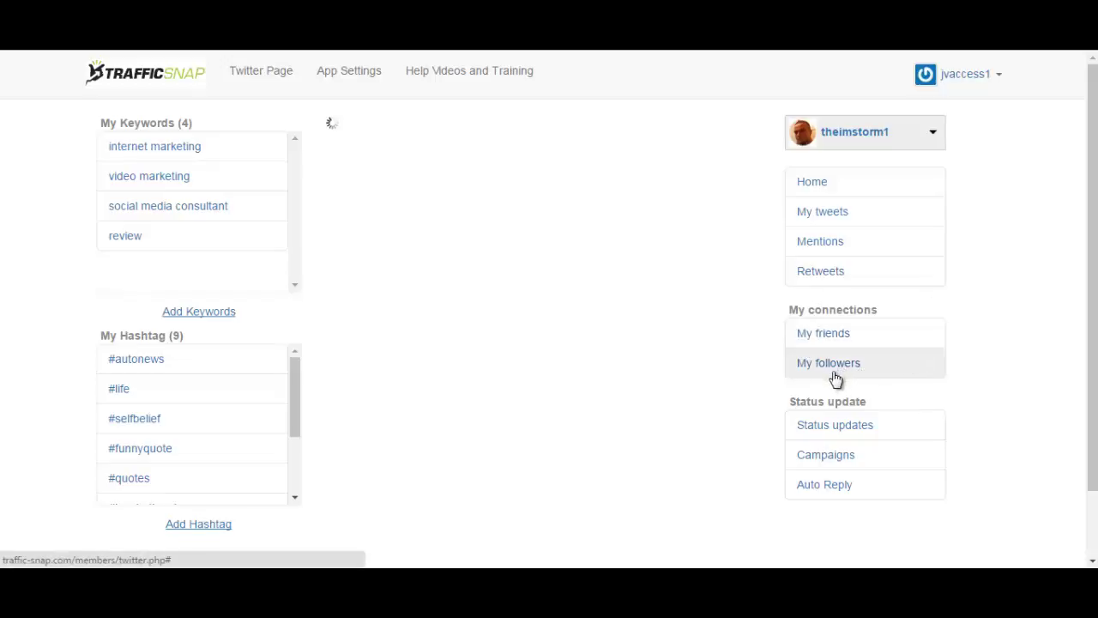
- Set up a status update with Post Now and an image uploaded from the computer
click(857, 432)
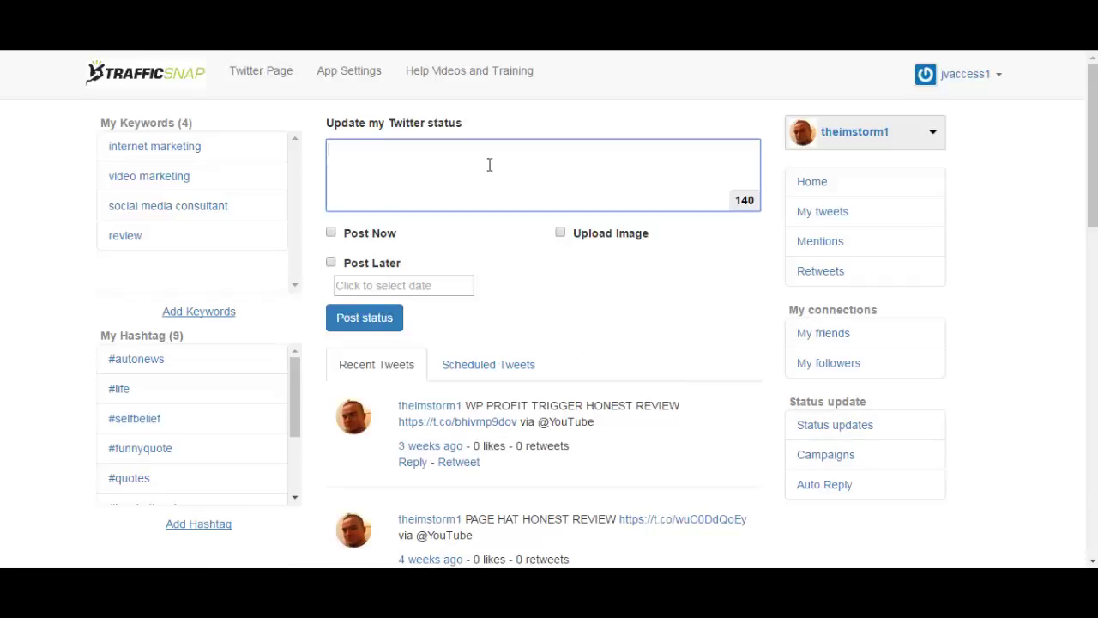
click(332, 233)
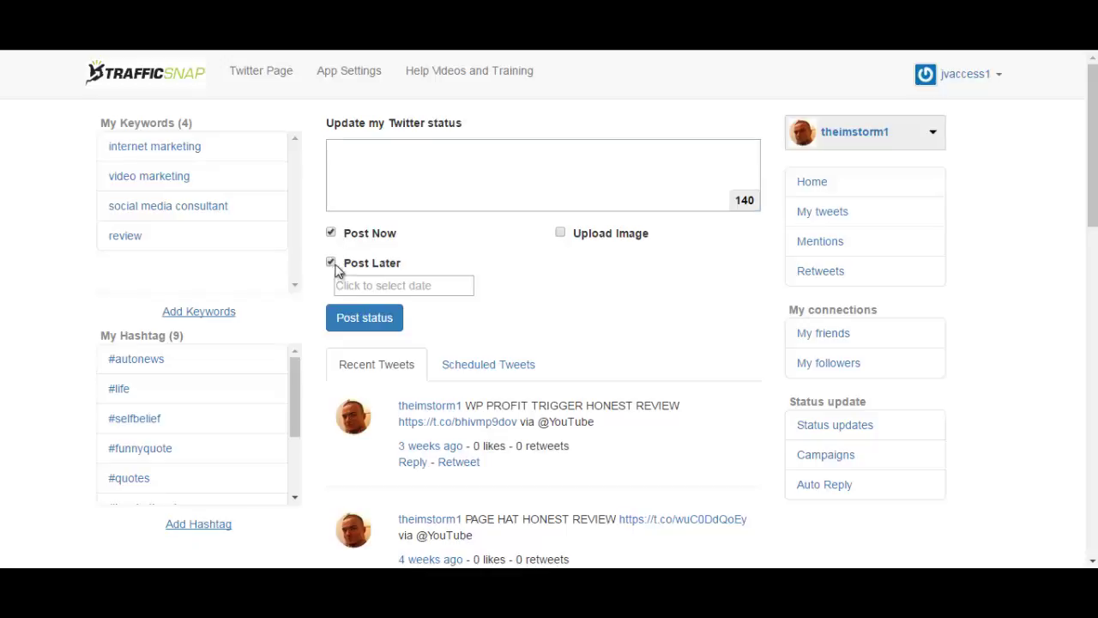
click(391, 286)
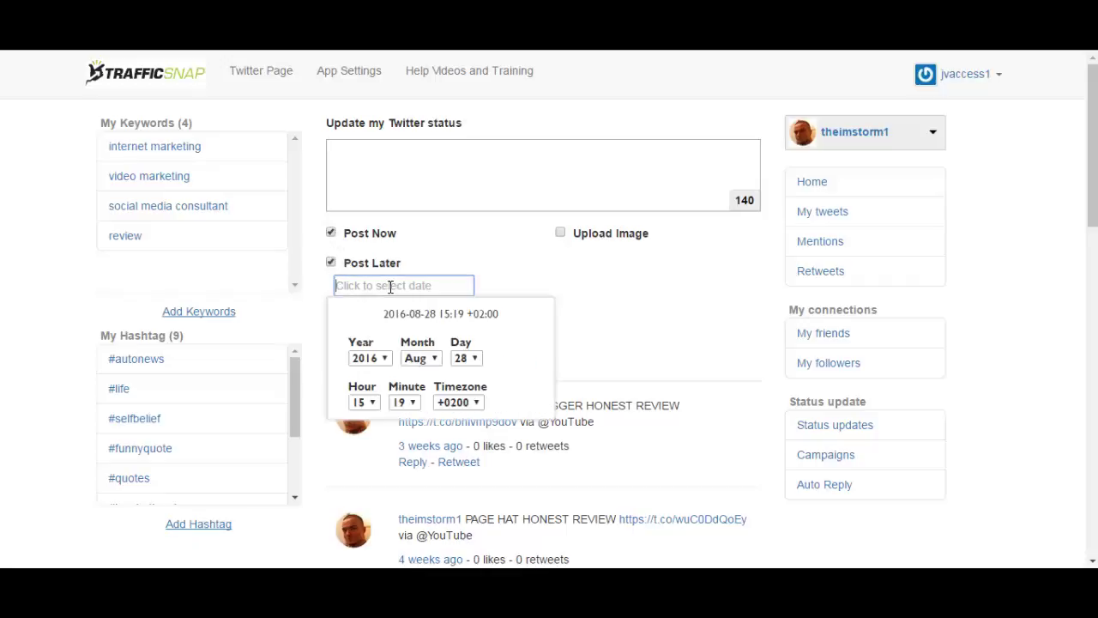
click(634, 313)
click(560, 233)
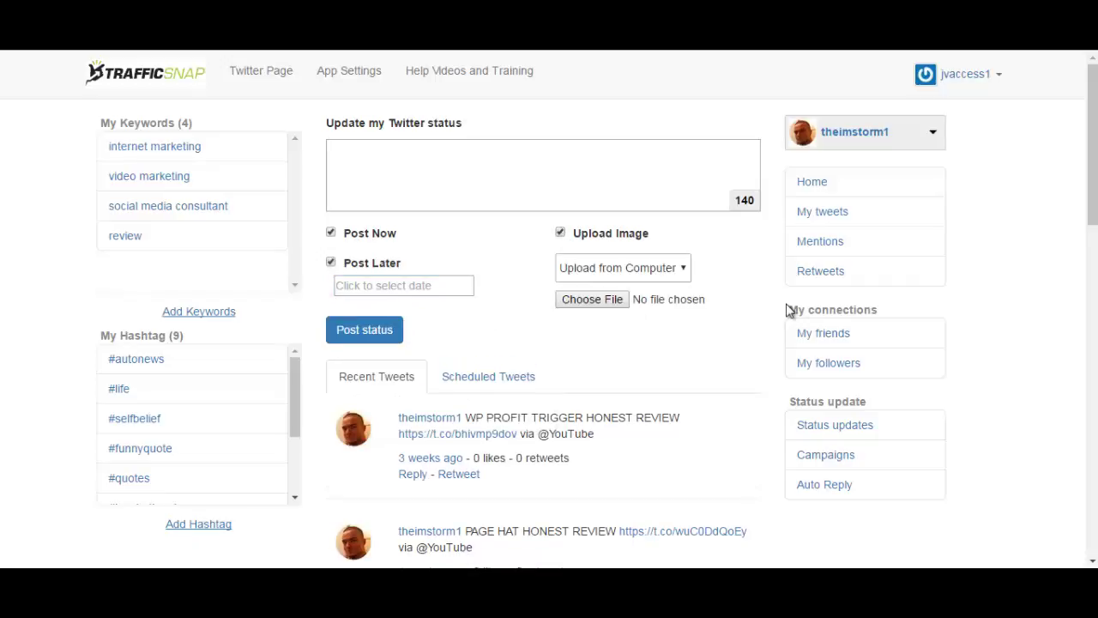
click(654, 271)
click(654, 270)
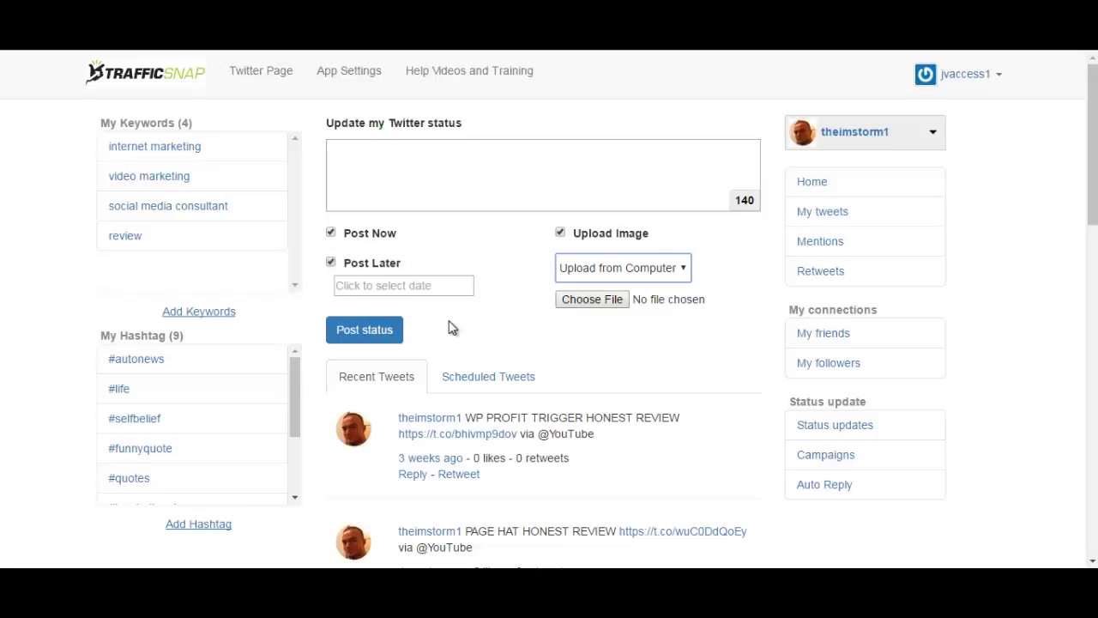
- Check the Scheduled Tweets list, then return to the recent tweets list
scroll(452, 328, down, 2)
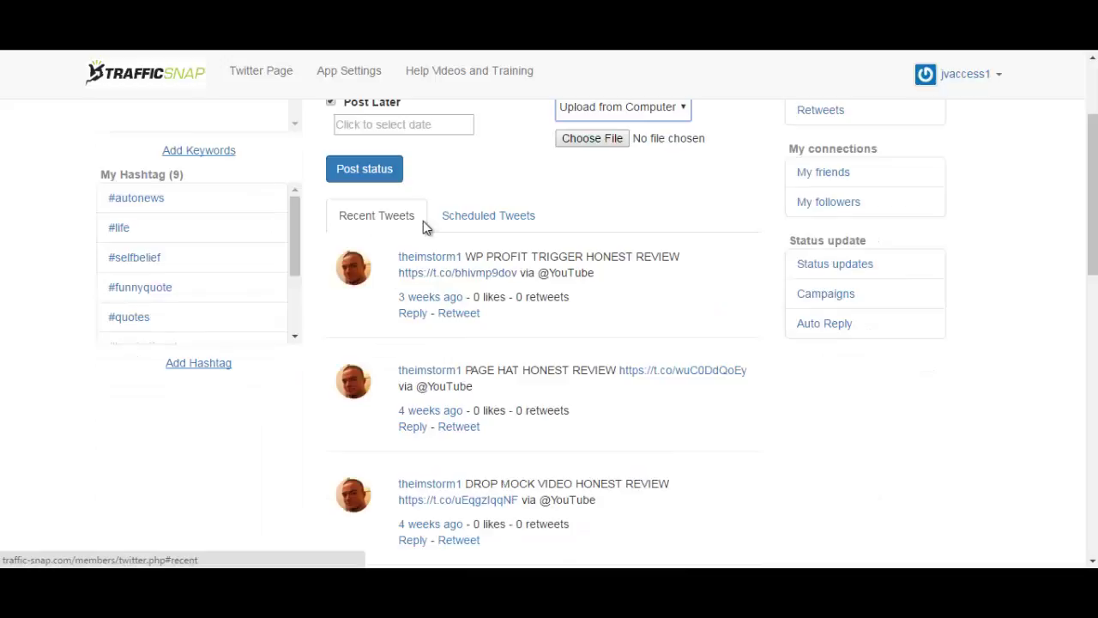
click(486, 223)
click(359, 302)
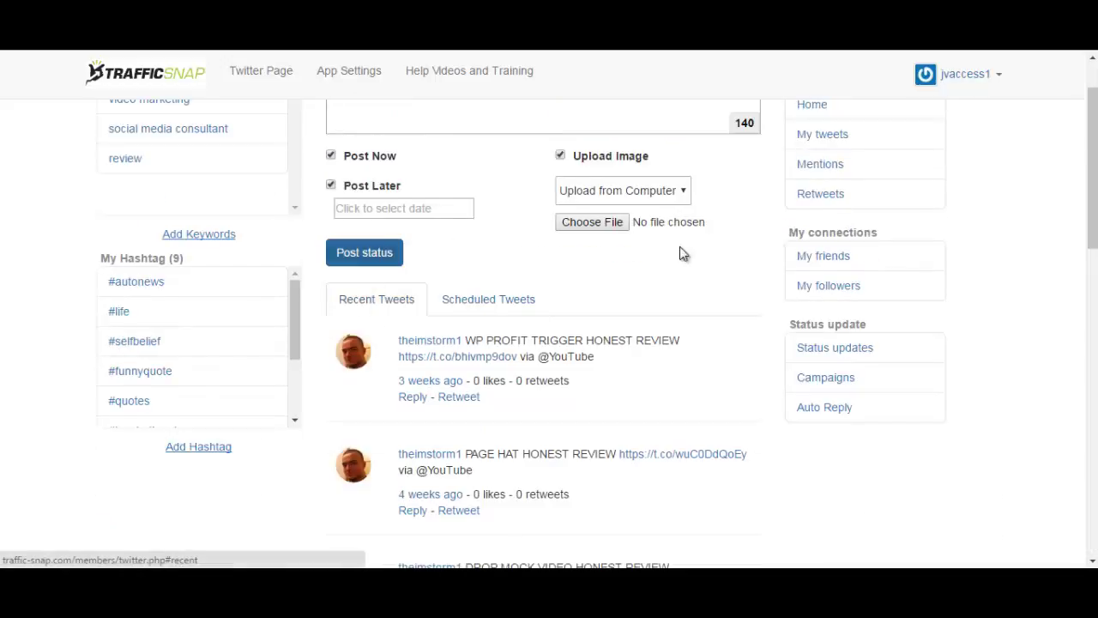
scroll(682, 254, up, 1)
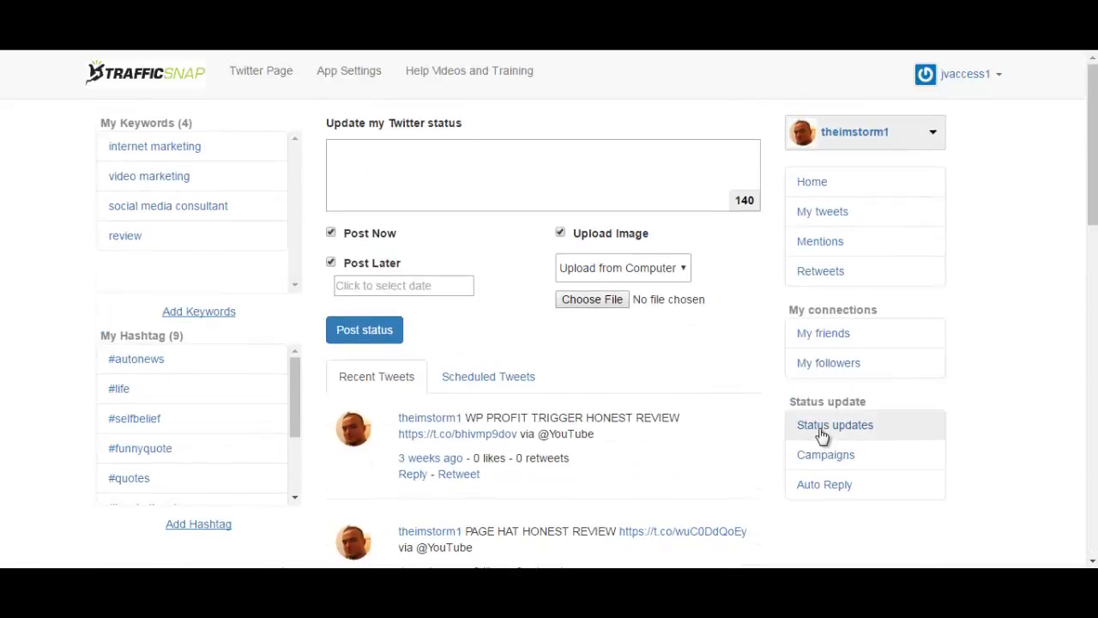
click(829, 456)
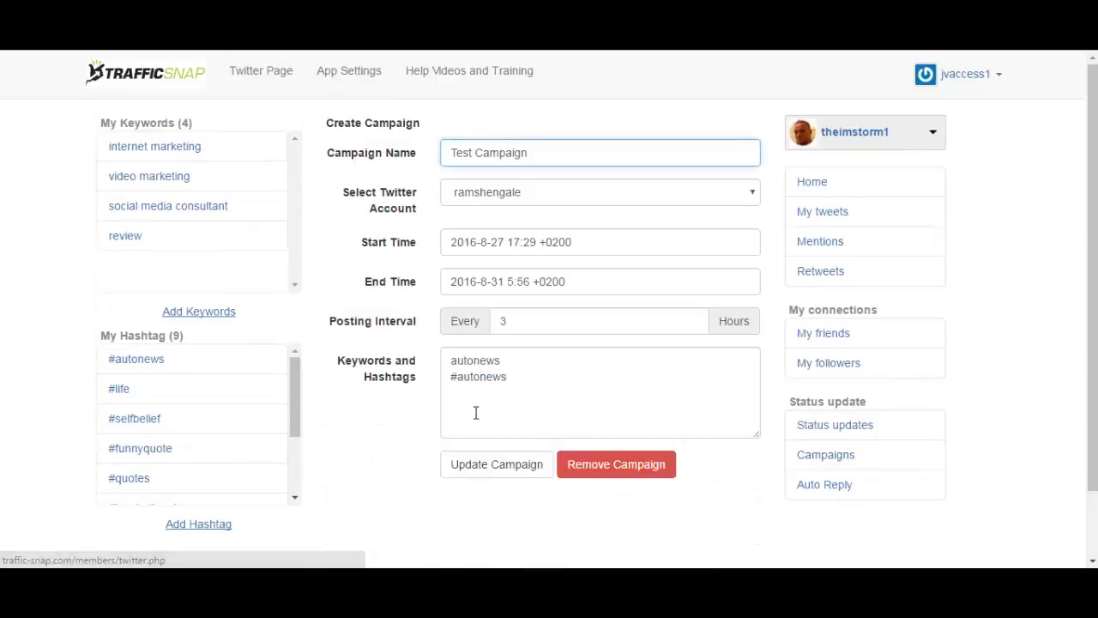
click(576, 204)
click(526, 258)
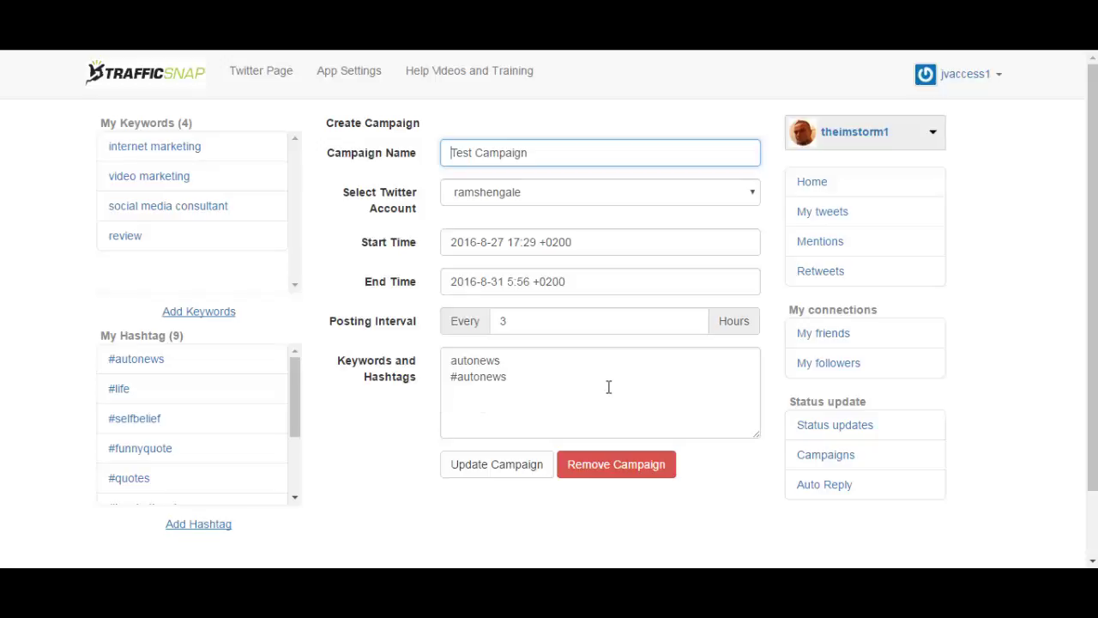
scroll(602, 383, down, 1)
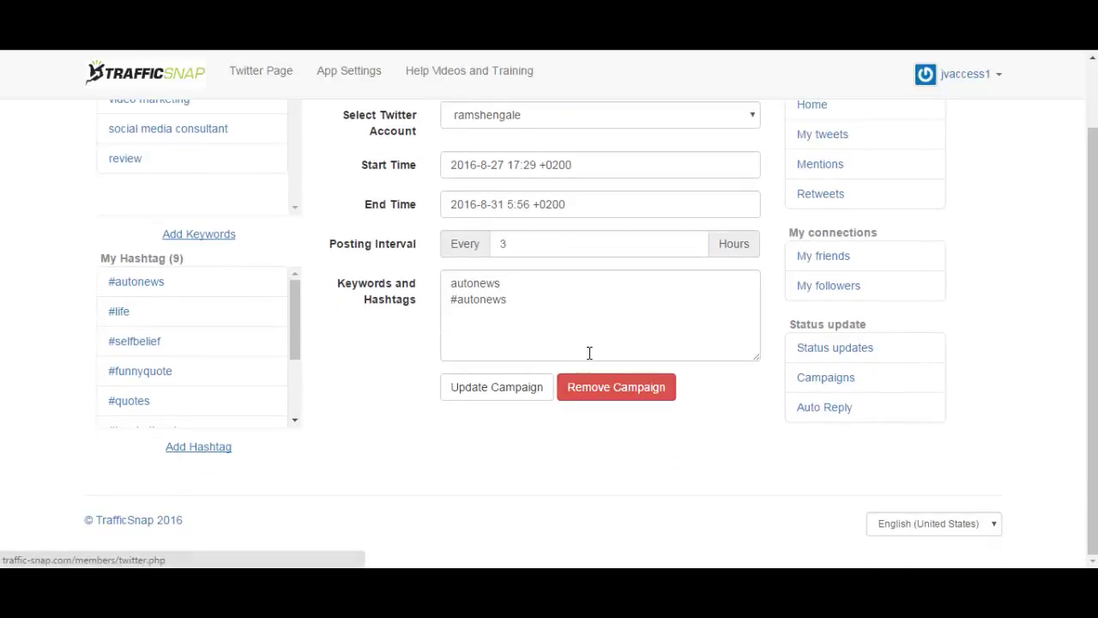
scroll(589, 356, up, 1)
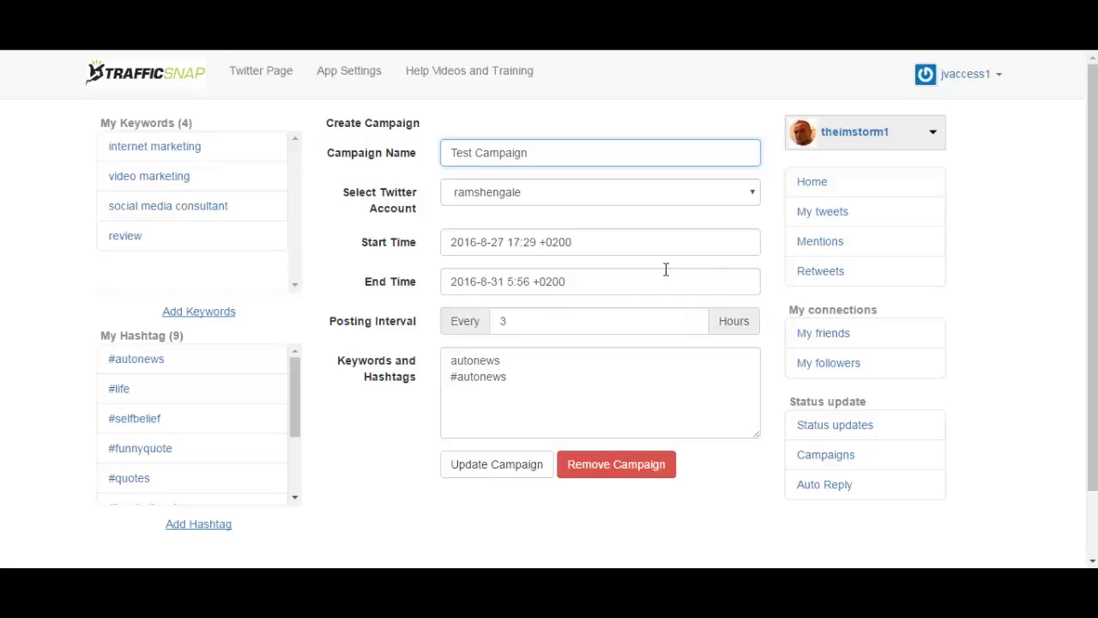
- Open the Auto Reply form and place the cursor in the Keywords box
click(828, 488)
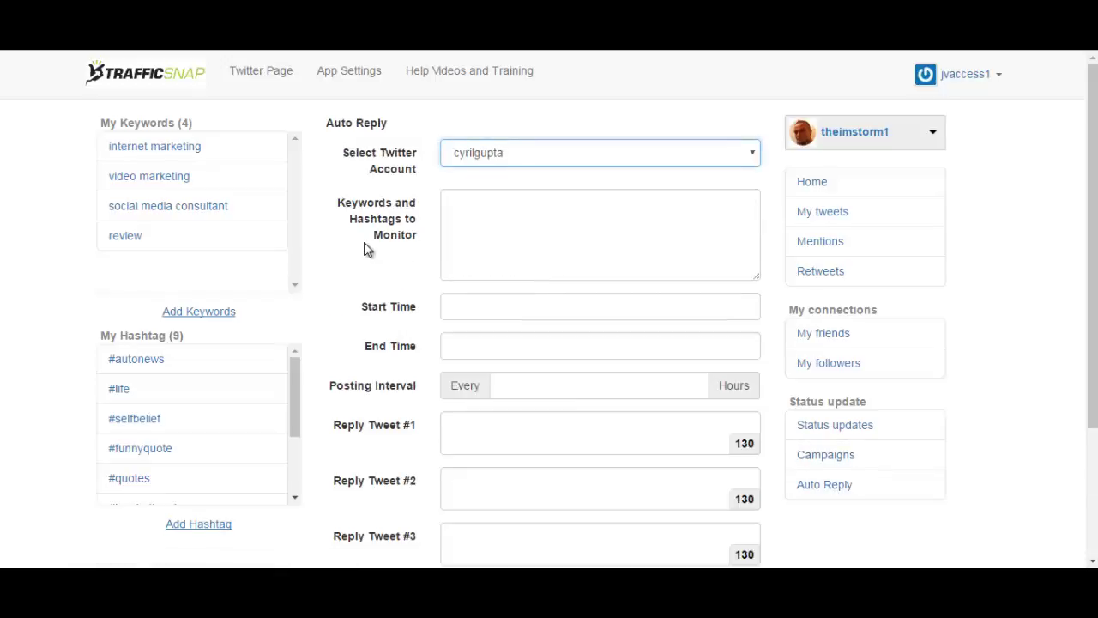
scroll(364, 248, down, 3)
scroll(363, 247, up, 3)
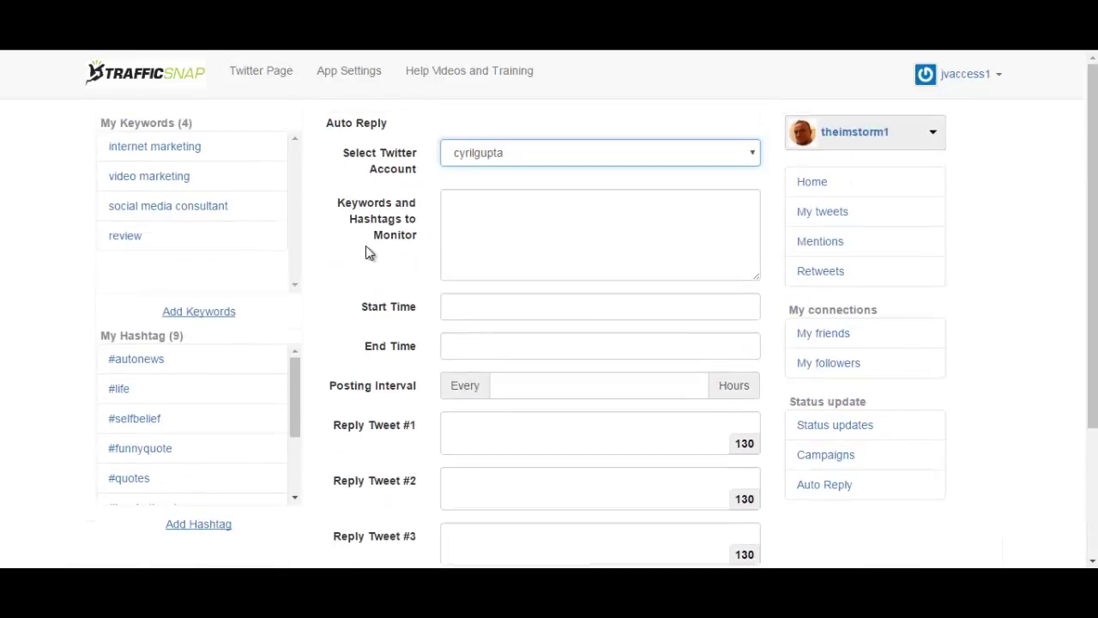
click(482, 203)
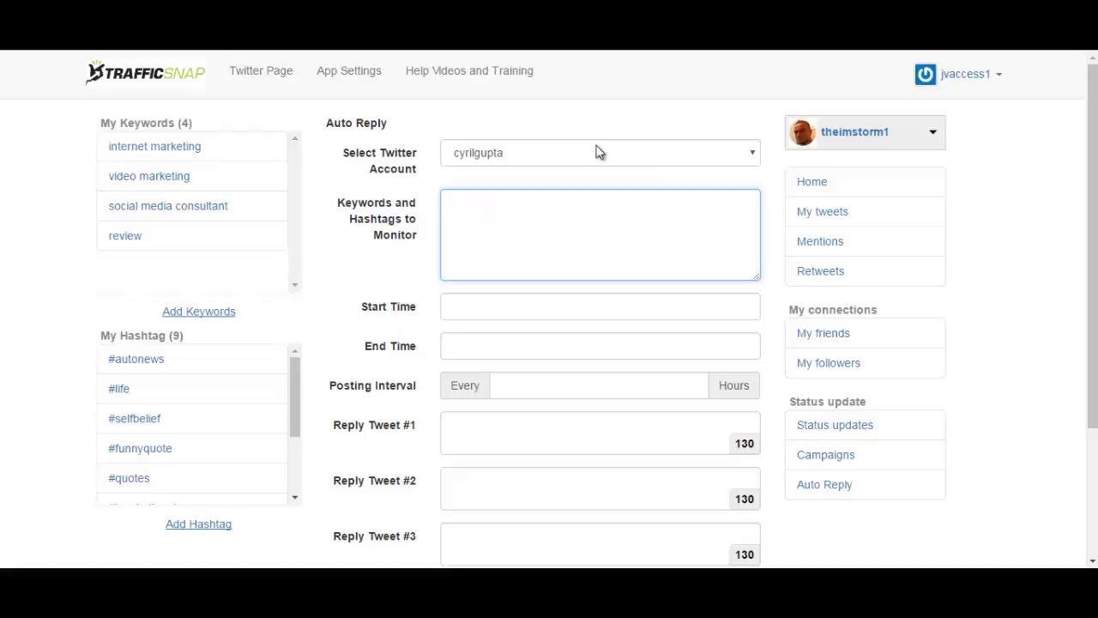
- Switch Auto Reply to a different linked Twitter account and check the start time picker
click(701, 152)
click(532, 217)
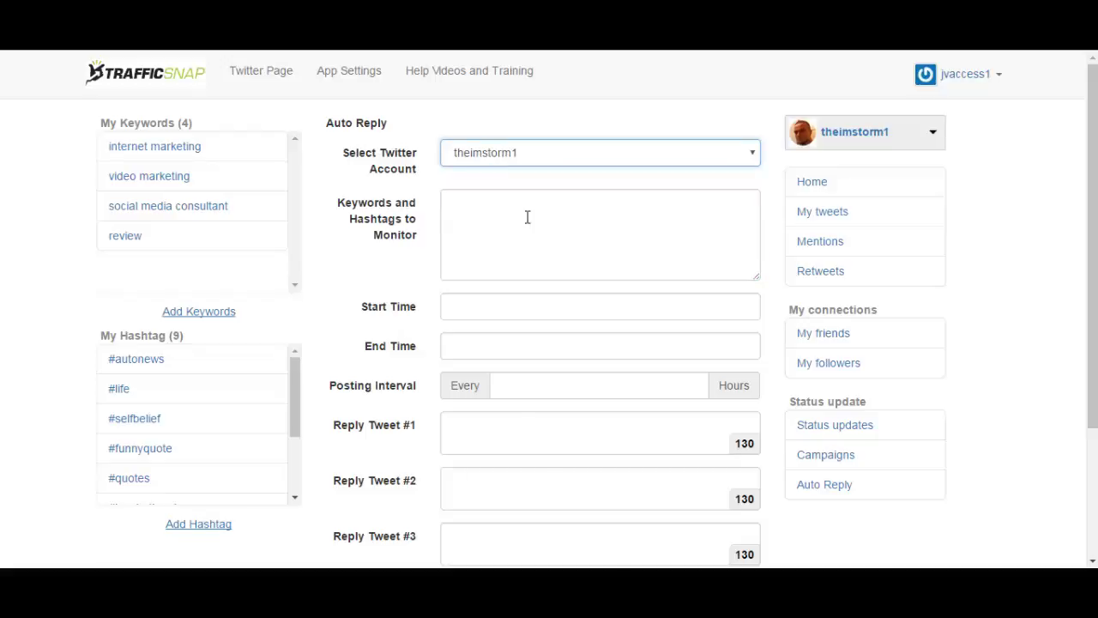
click(474, 213)
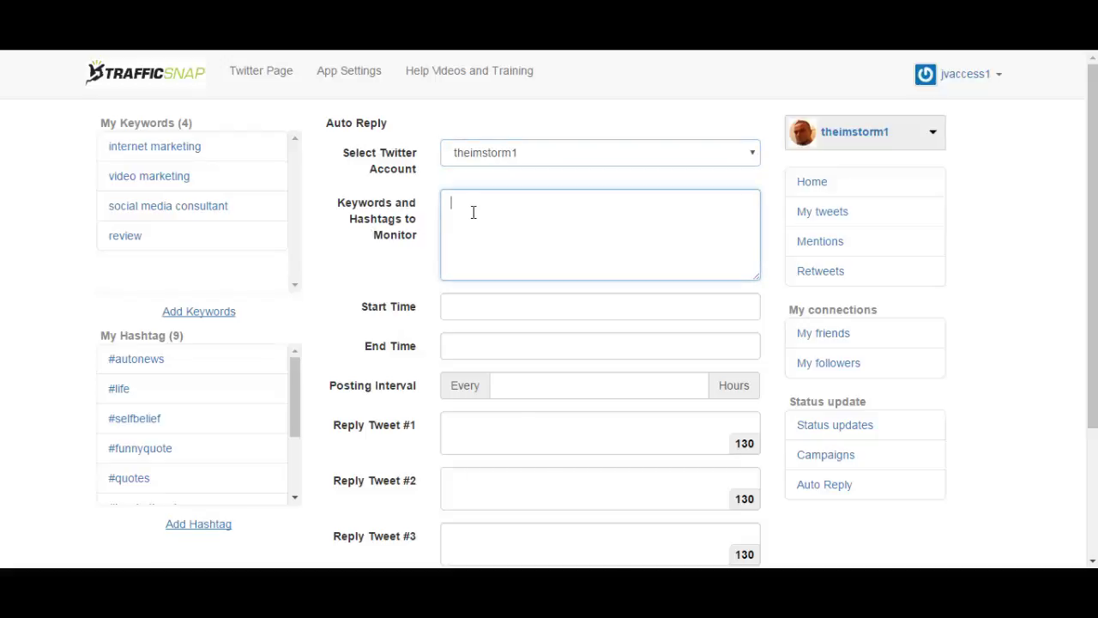
click(452, 309)
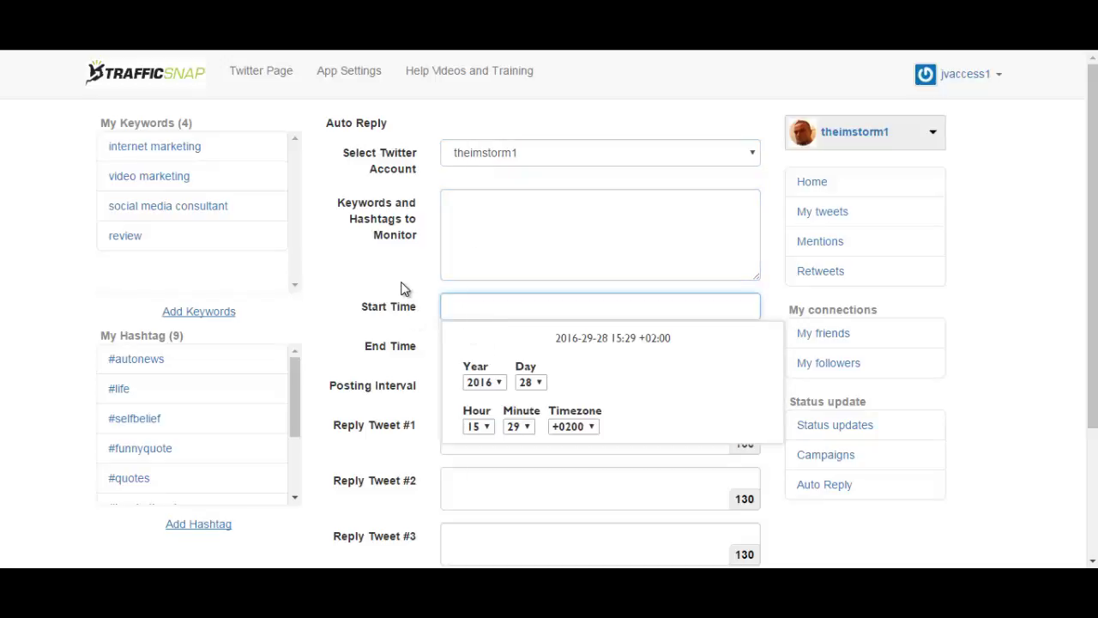
drag(404, 286, 401, 306)
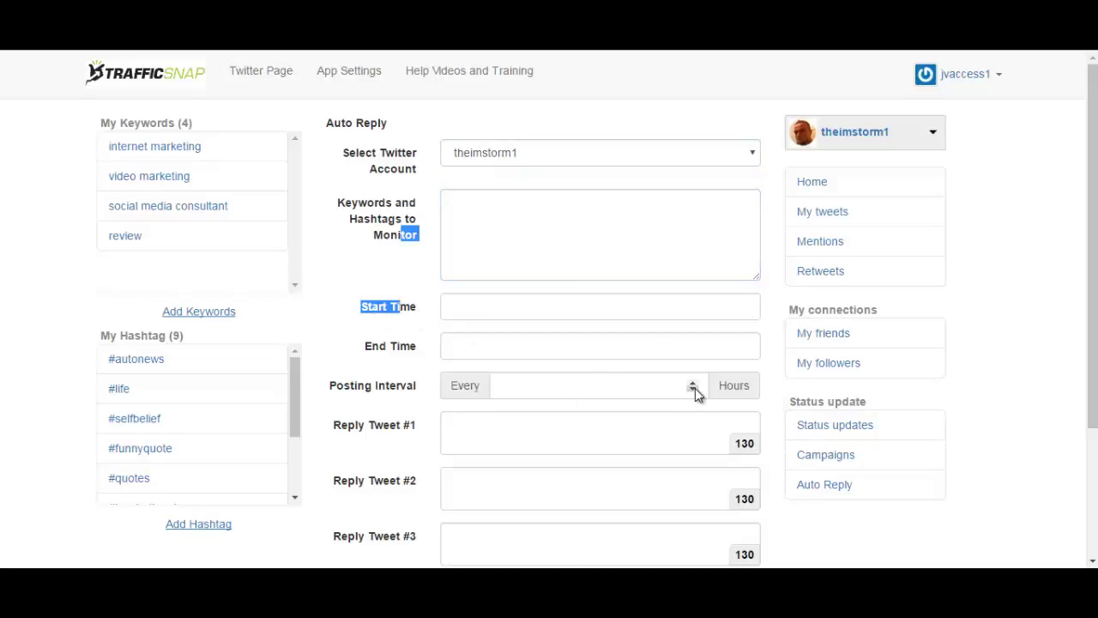
scroll(487, 379, down, 2)
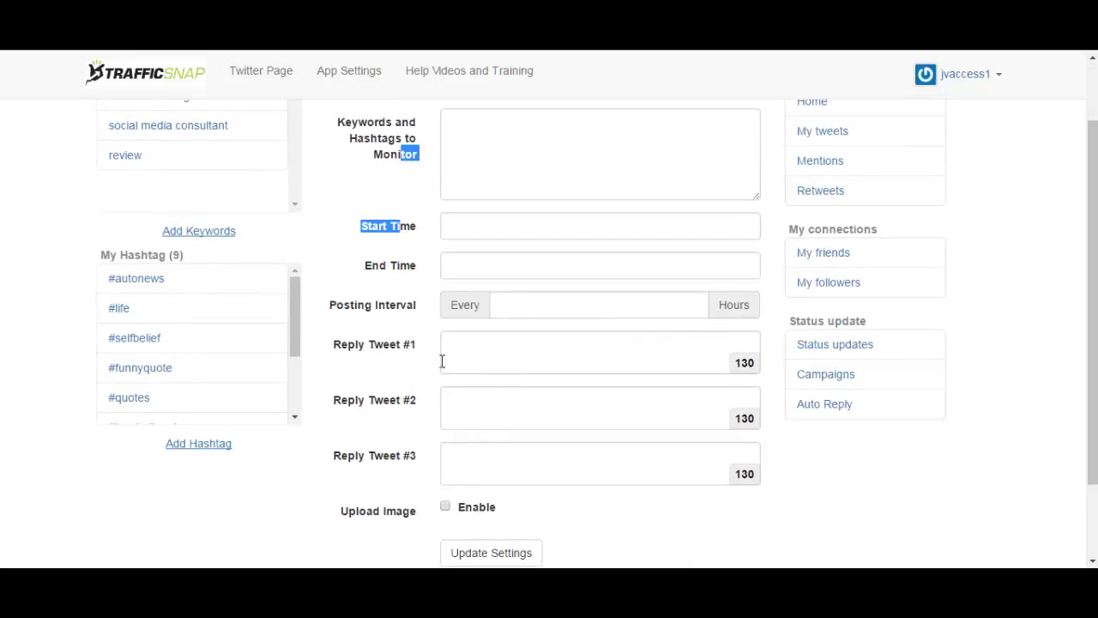
scroll(496, 402, up, 2)
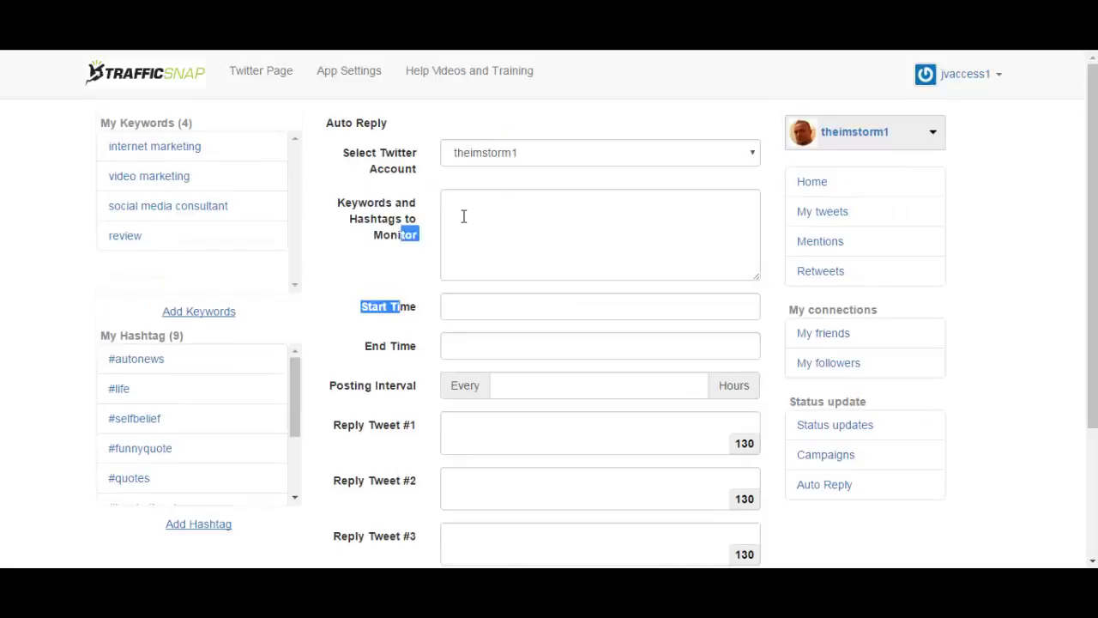
click(464, 214)
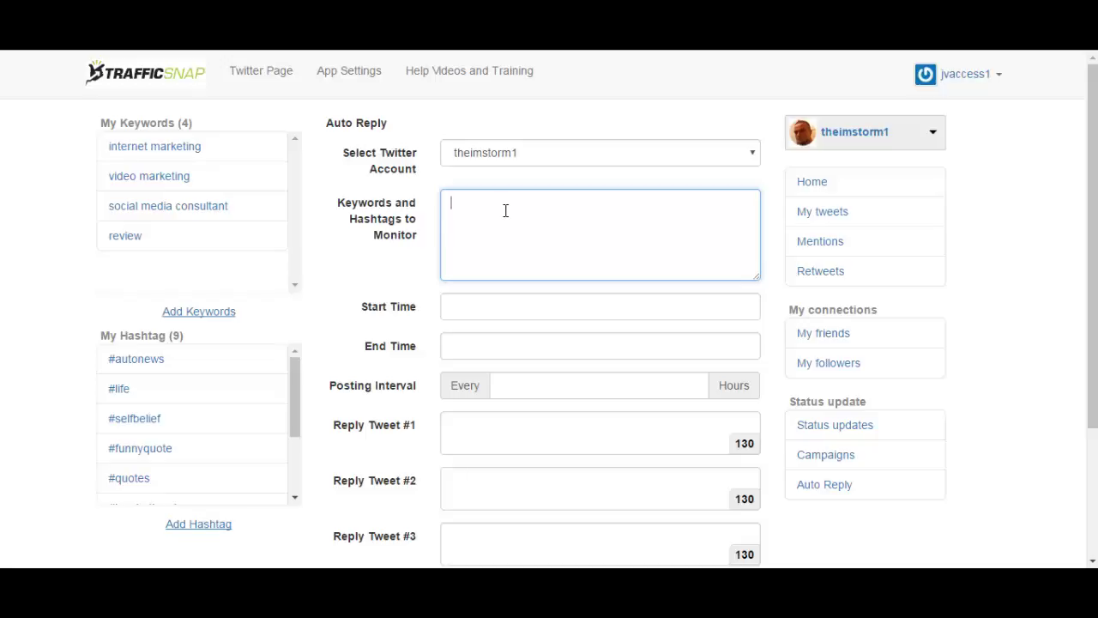
- Click through Reply Tweet #1, #2 and #3 fields without entering any text
scroll(496, 225, down, 3)
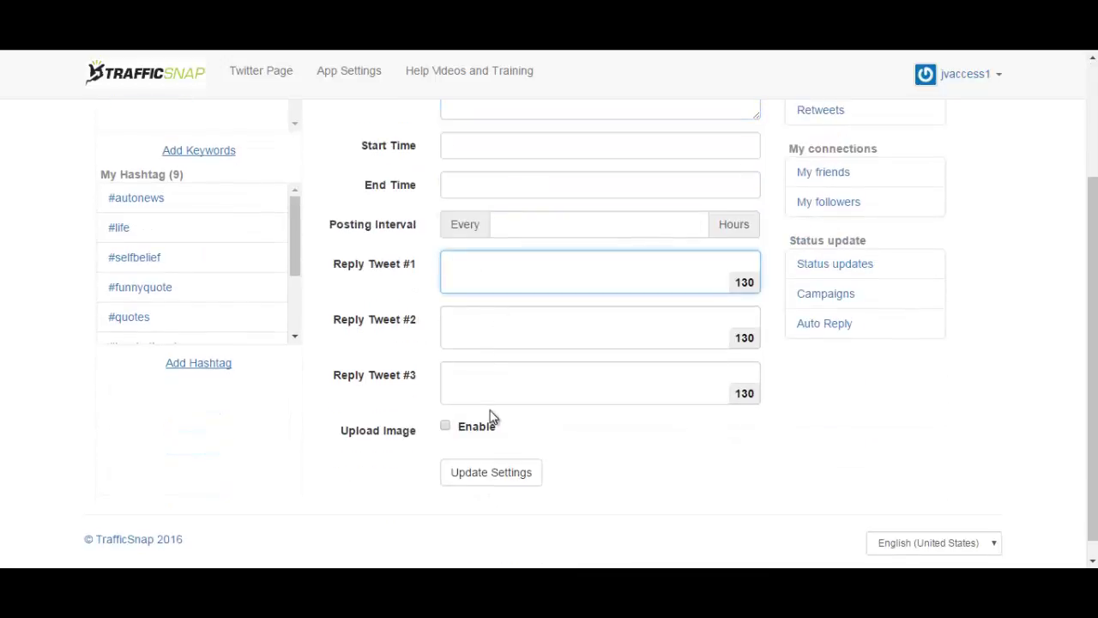
click(479, 418)
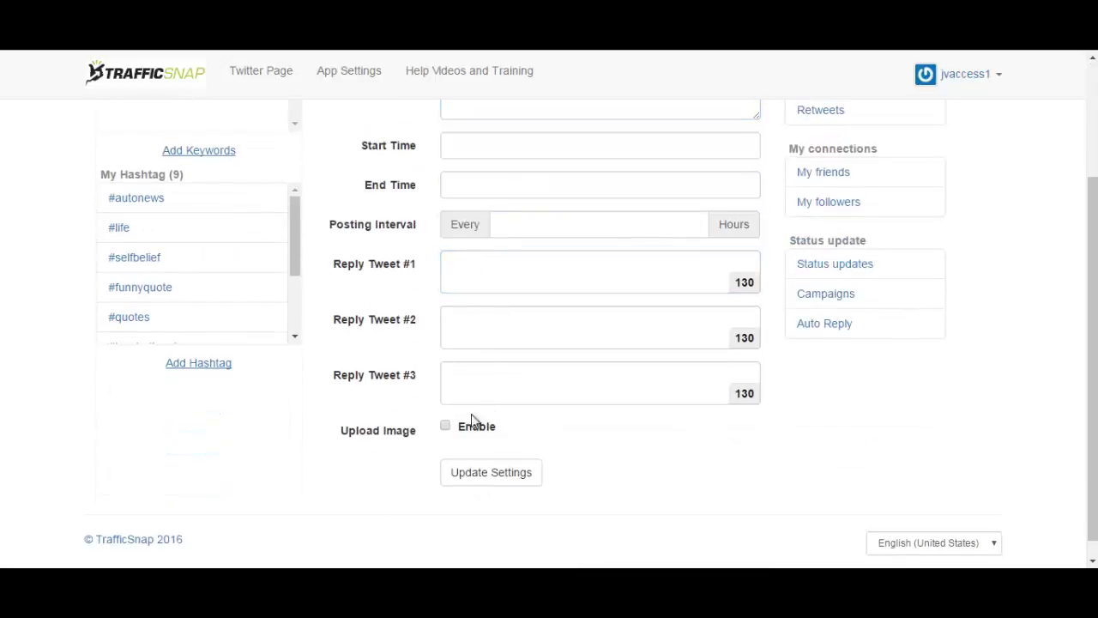
click(505, 255)
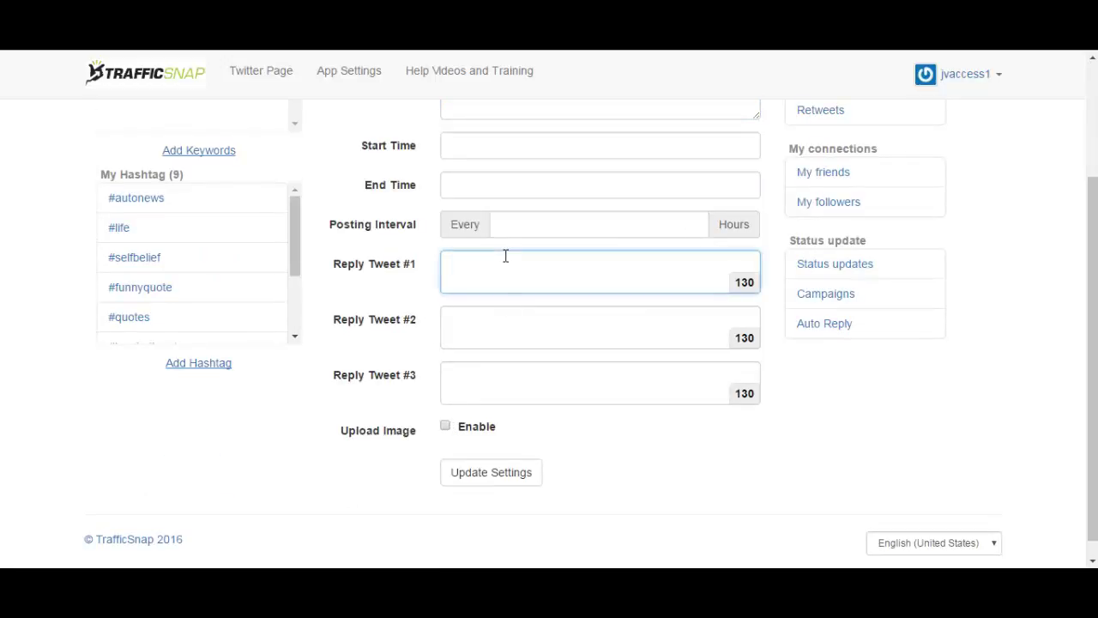
click(493, 324)
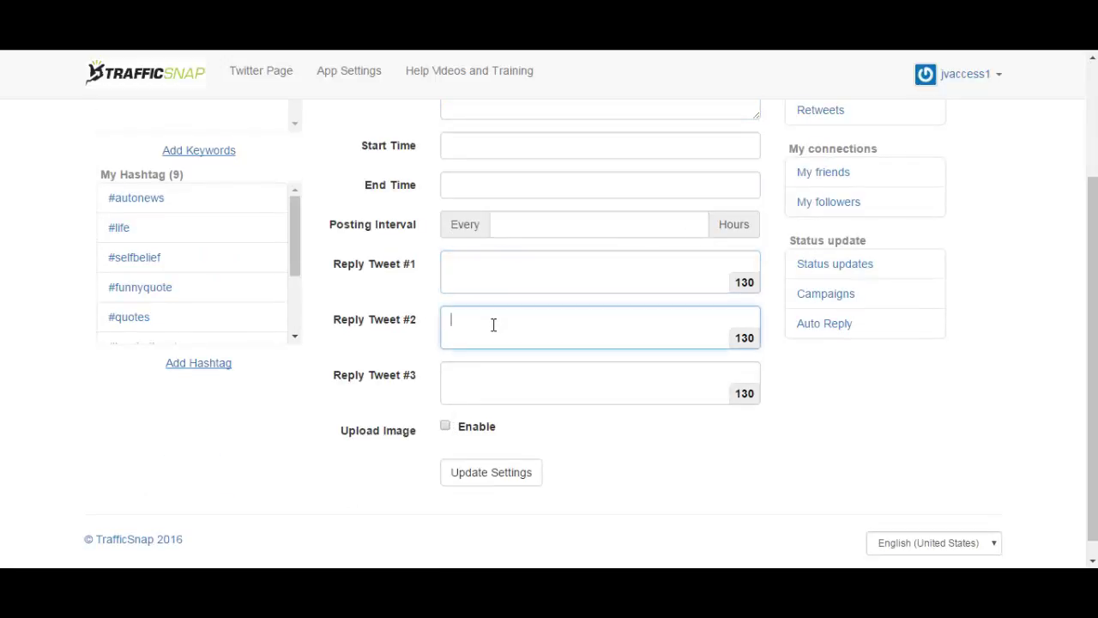
click(473, 376)
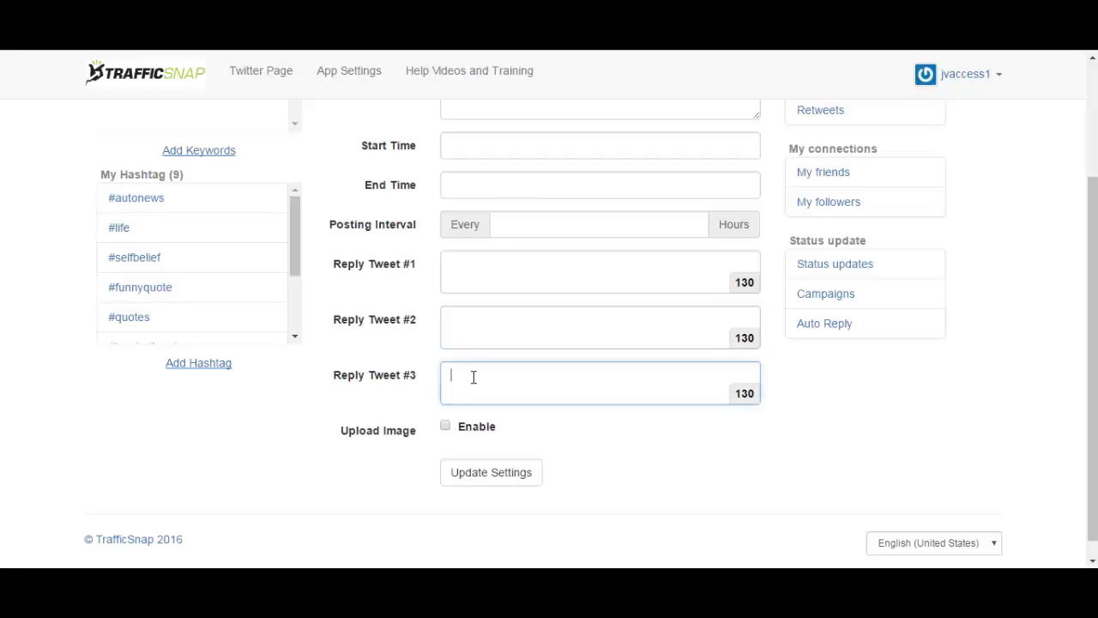
click(470, 265)
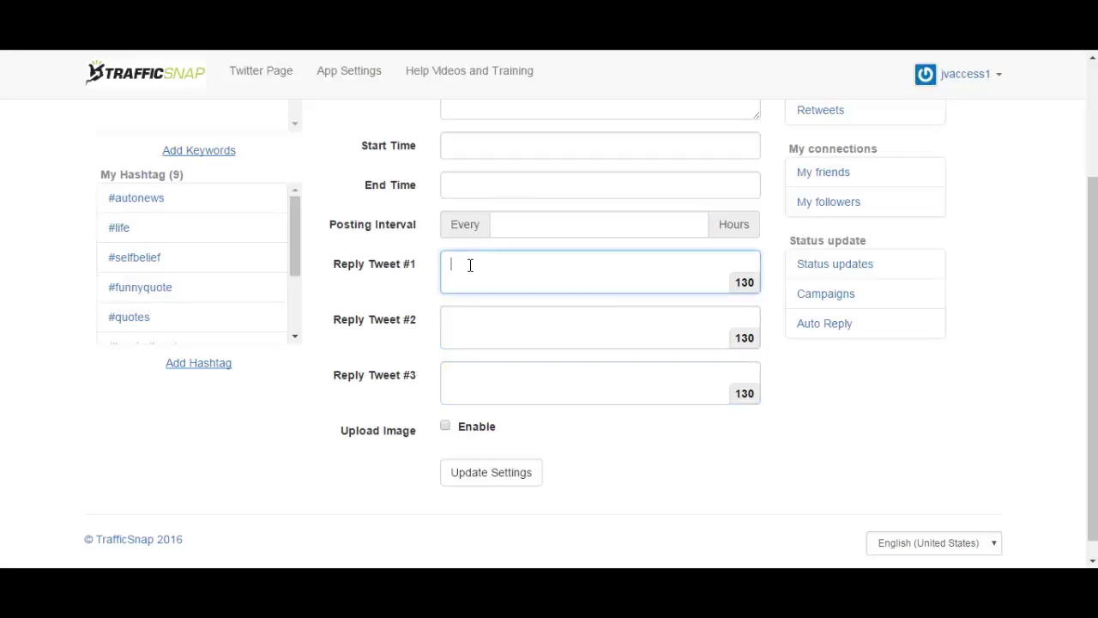
scroll(470, 271, up, 1)
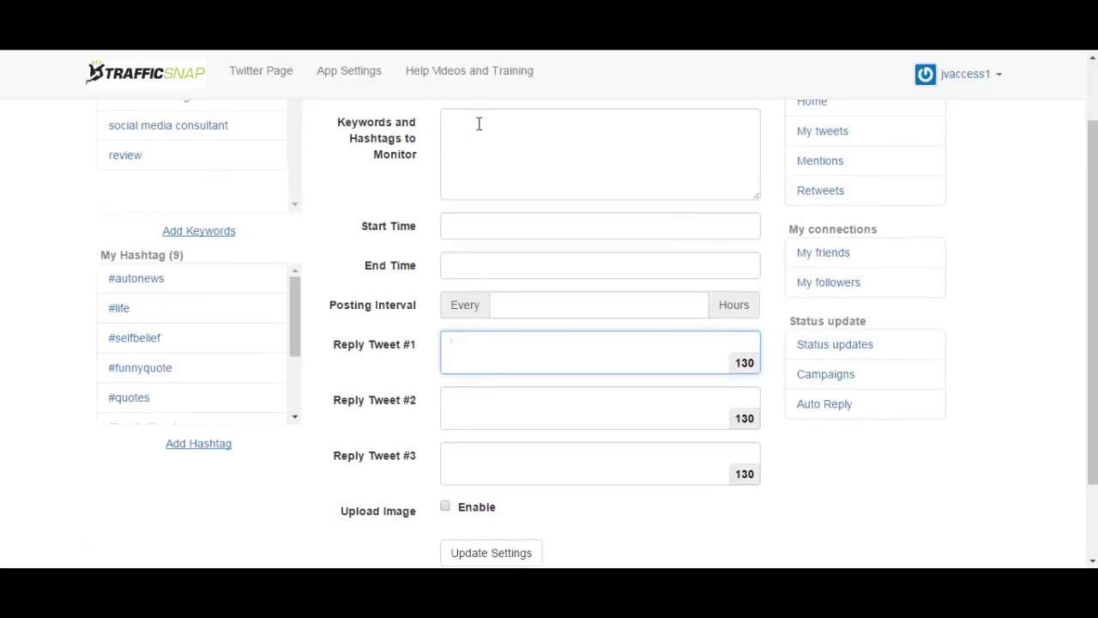
- Scroll the pricing funnel page showing Personal $17, Professional $47, Agency and Reseller plans
scroll(463, 412, down, 2)
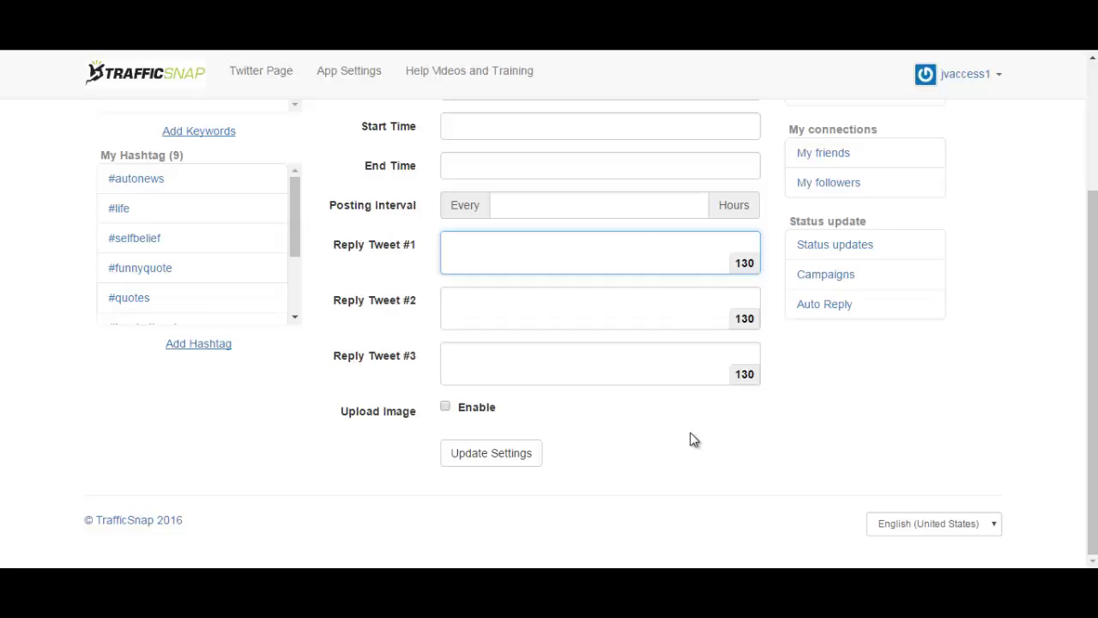
scroll(527, 369, up, 1)
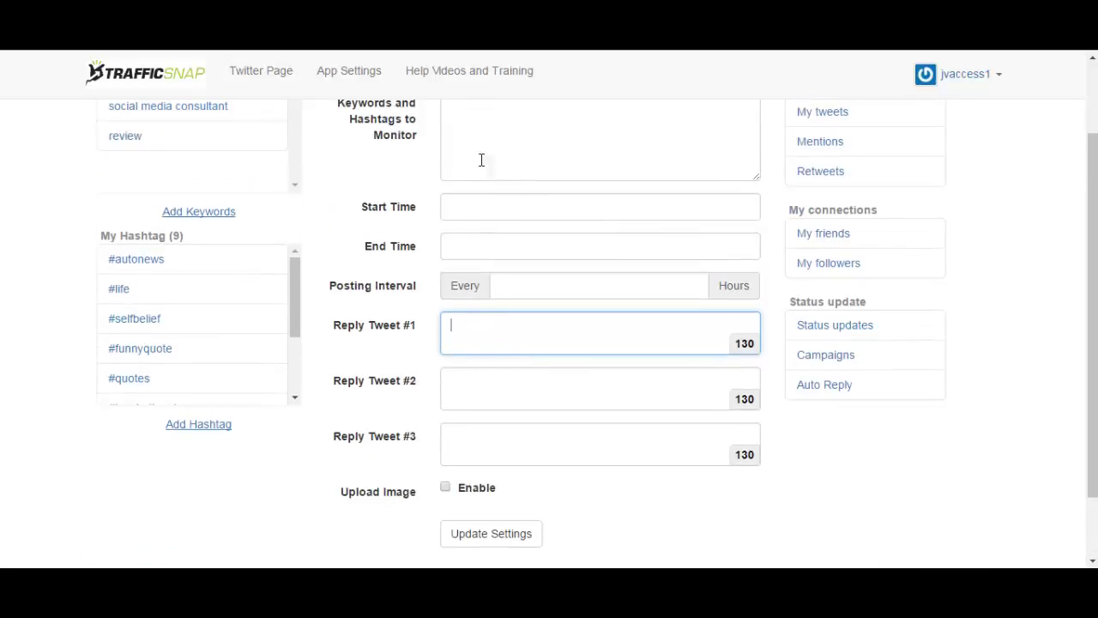
scroll(472, 214, up, 1)
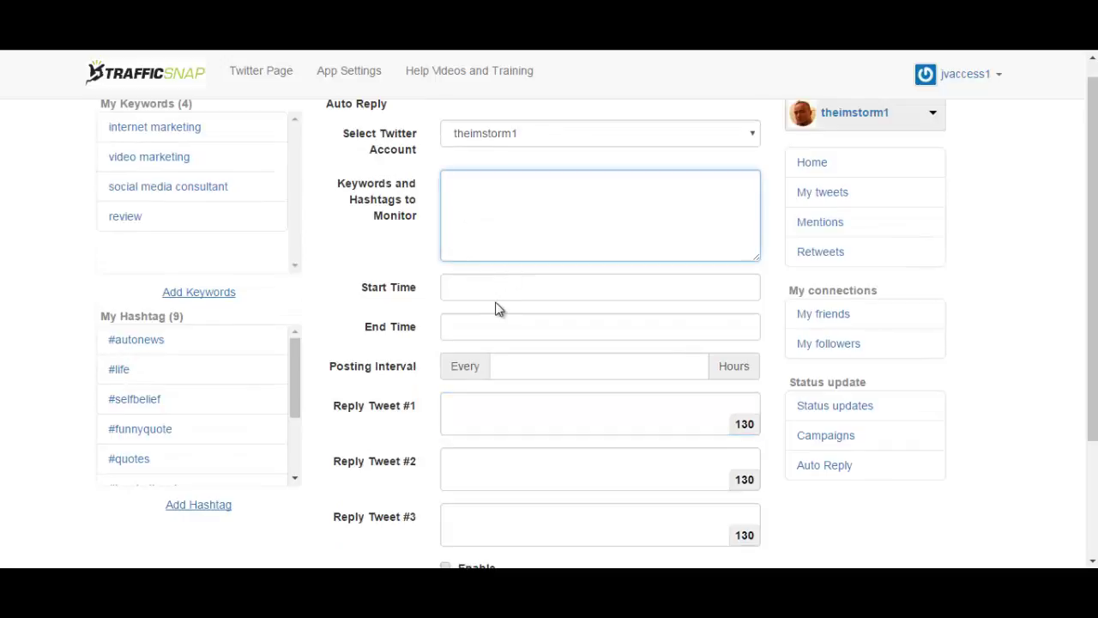
scroll(486, 319, down, 2)
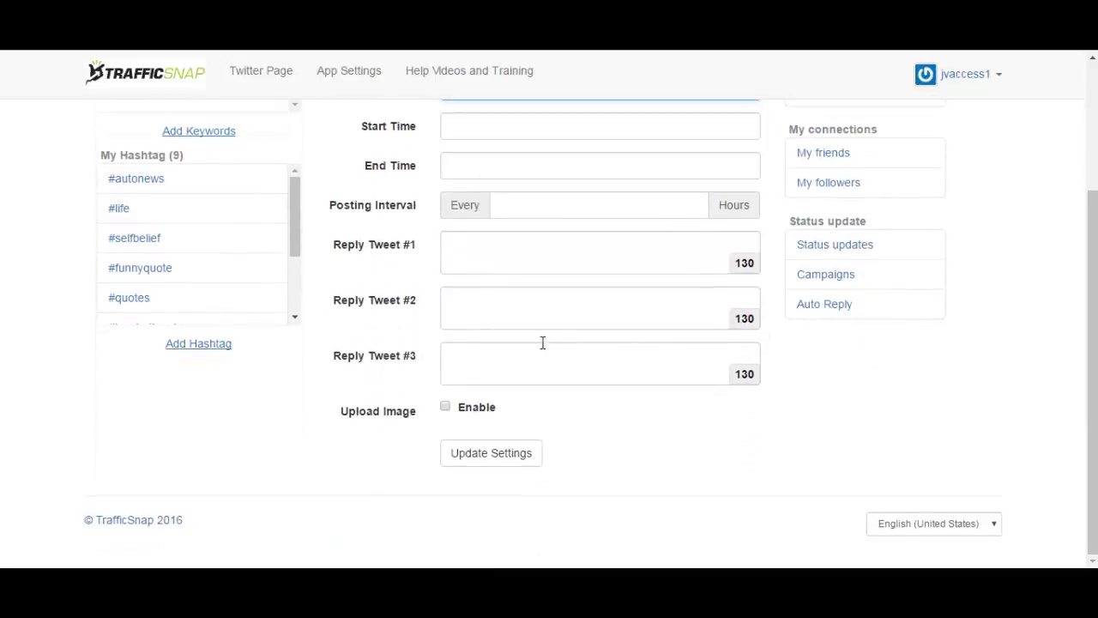
scroll(541, 347, up, 2)
scroll(448, 305, down, 1)
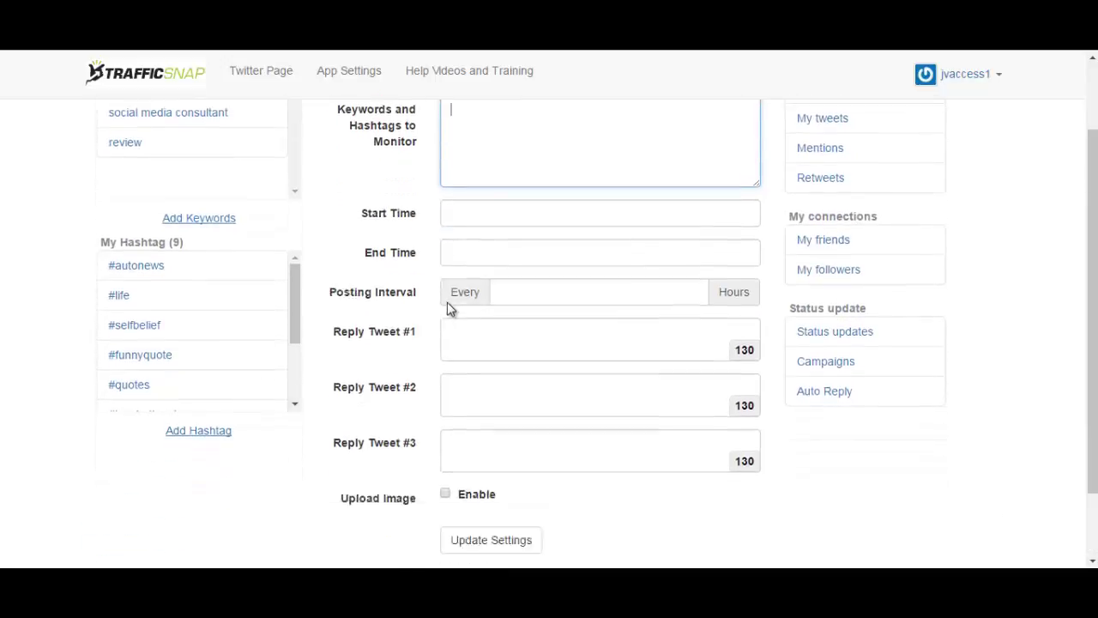
scroll(481, 292, down, 1)
scroll(467, 335, up, 2)
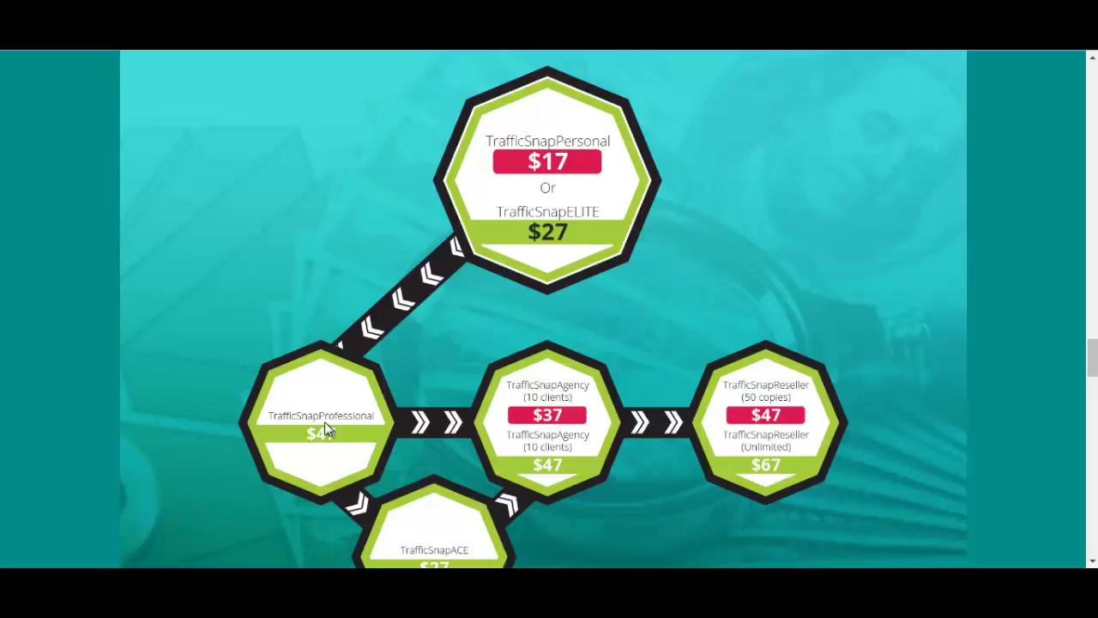
scroll(296, 429, down, 1)
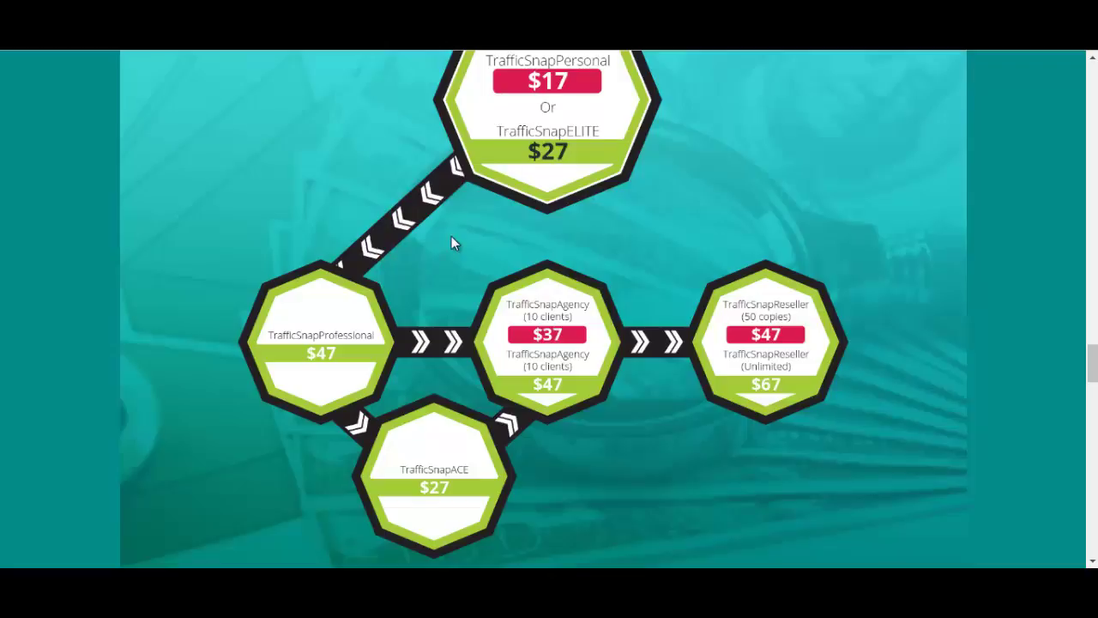
scroll(453, 240, up, 1)
scroll(432, 265, down, 1)
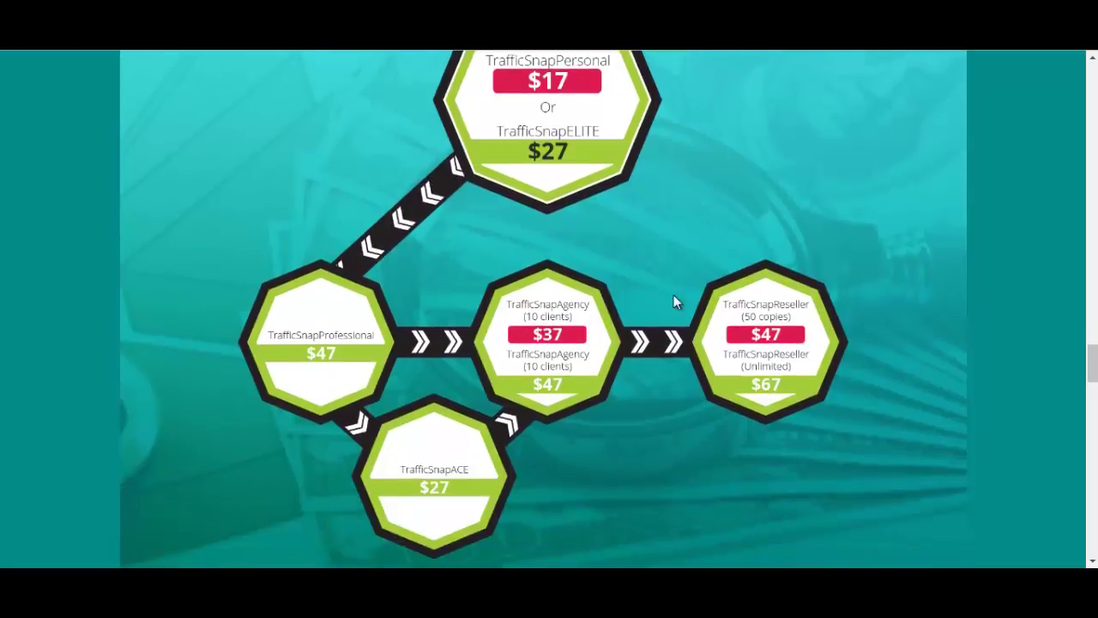